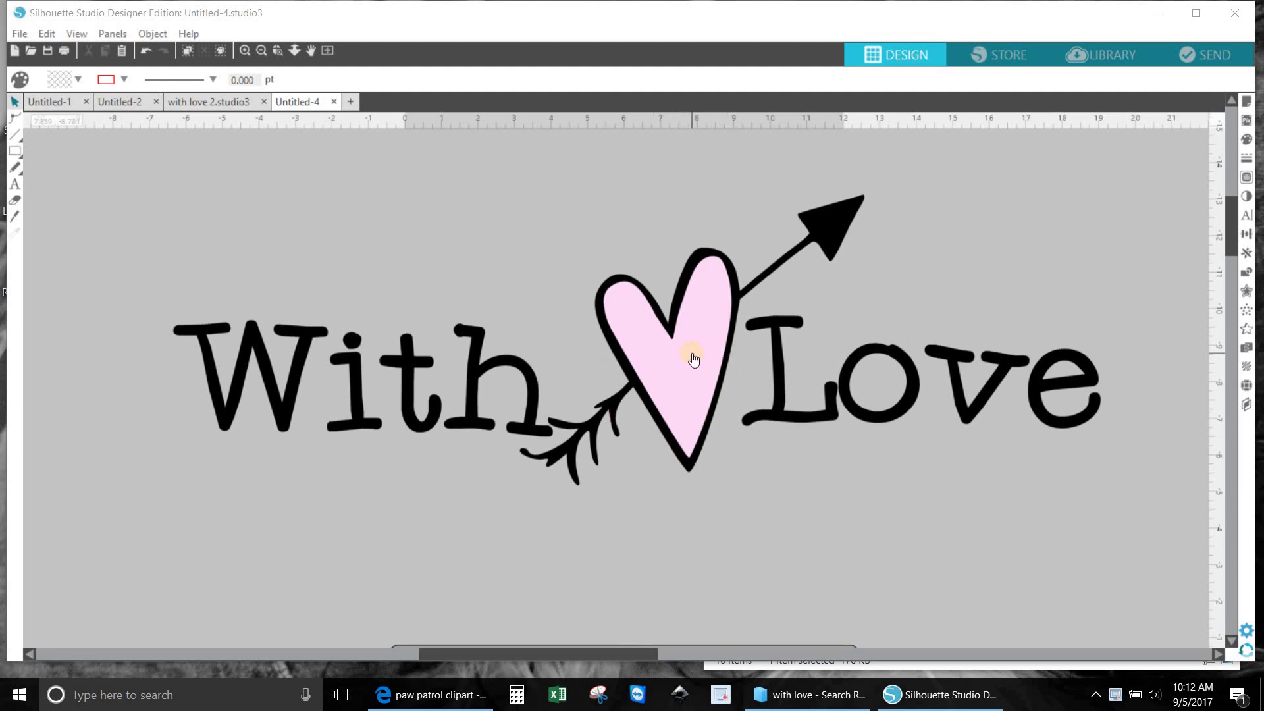
Back in Edge, filter the 'paw patrol clipart' Google Images results to Large size.
{"action": "scroll", "coordinate": [694, 359], "scroll_direction": "up", "scroll_amount": 1}
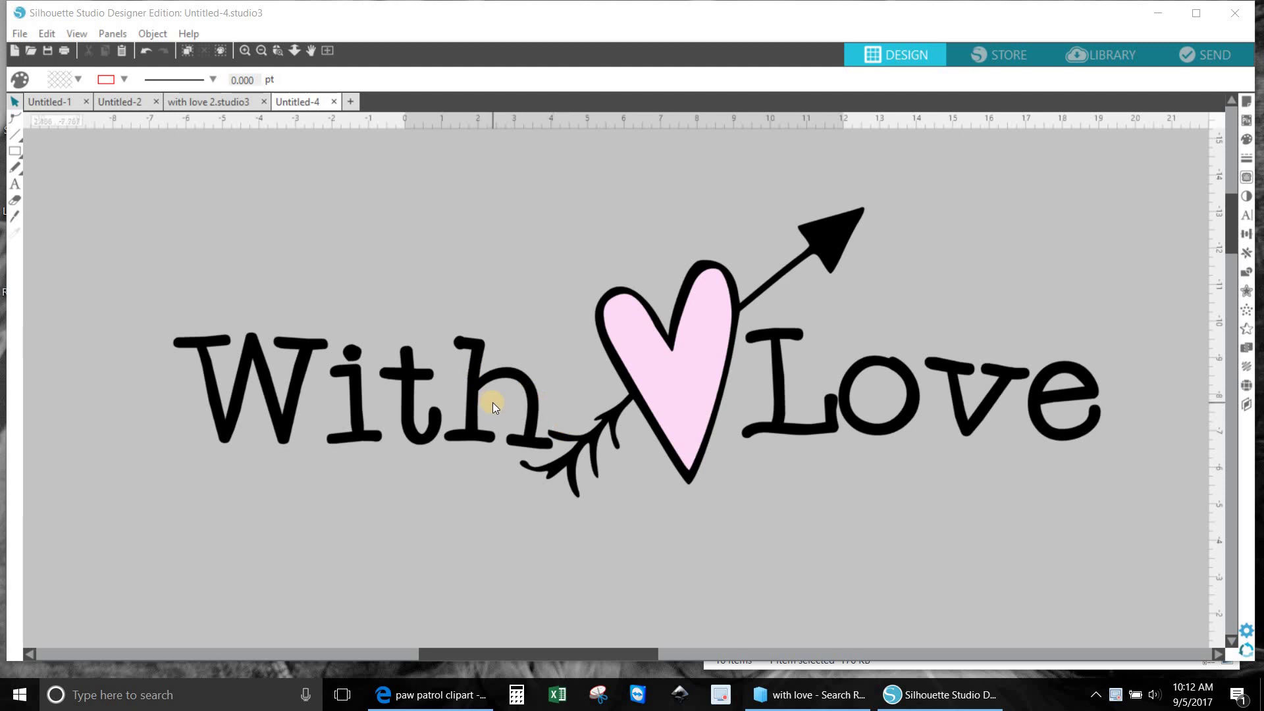
{"action": "scroll", "coordinate": [492, 401], "scroll_direction": "up", "scroll_amount": 1}
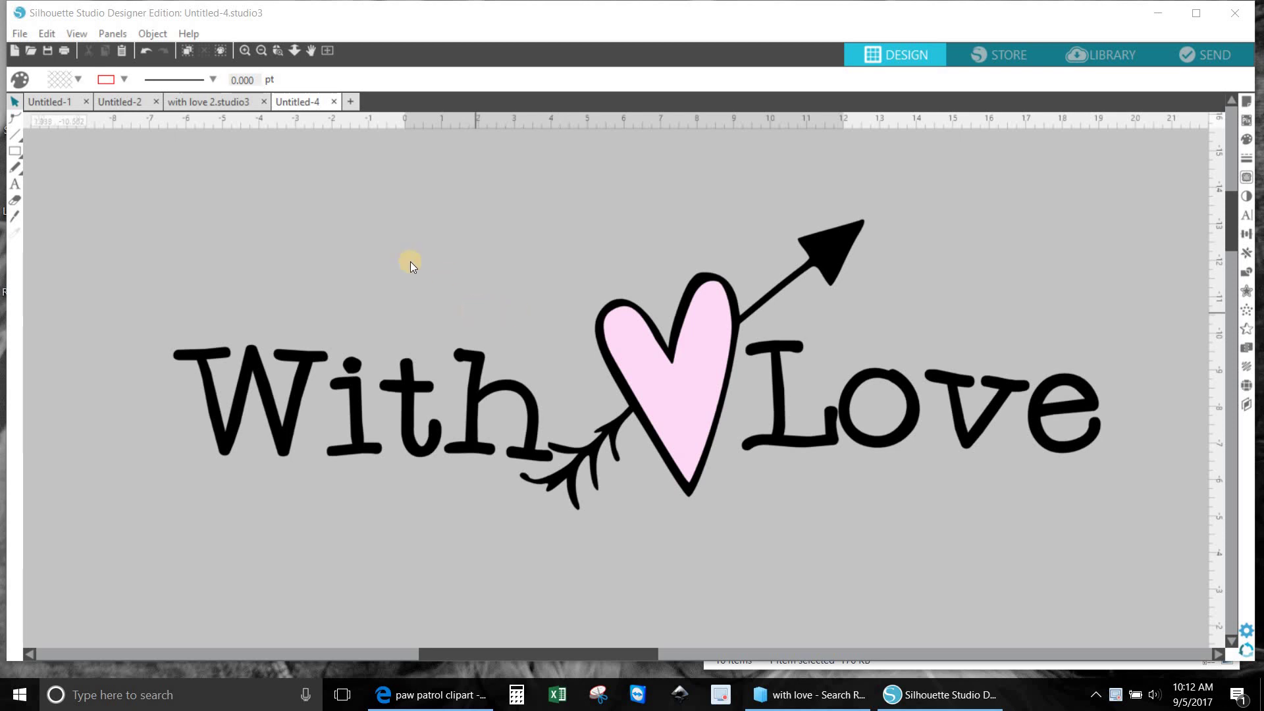
{"action": "left_click", "coordinate": [406, 698]}
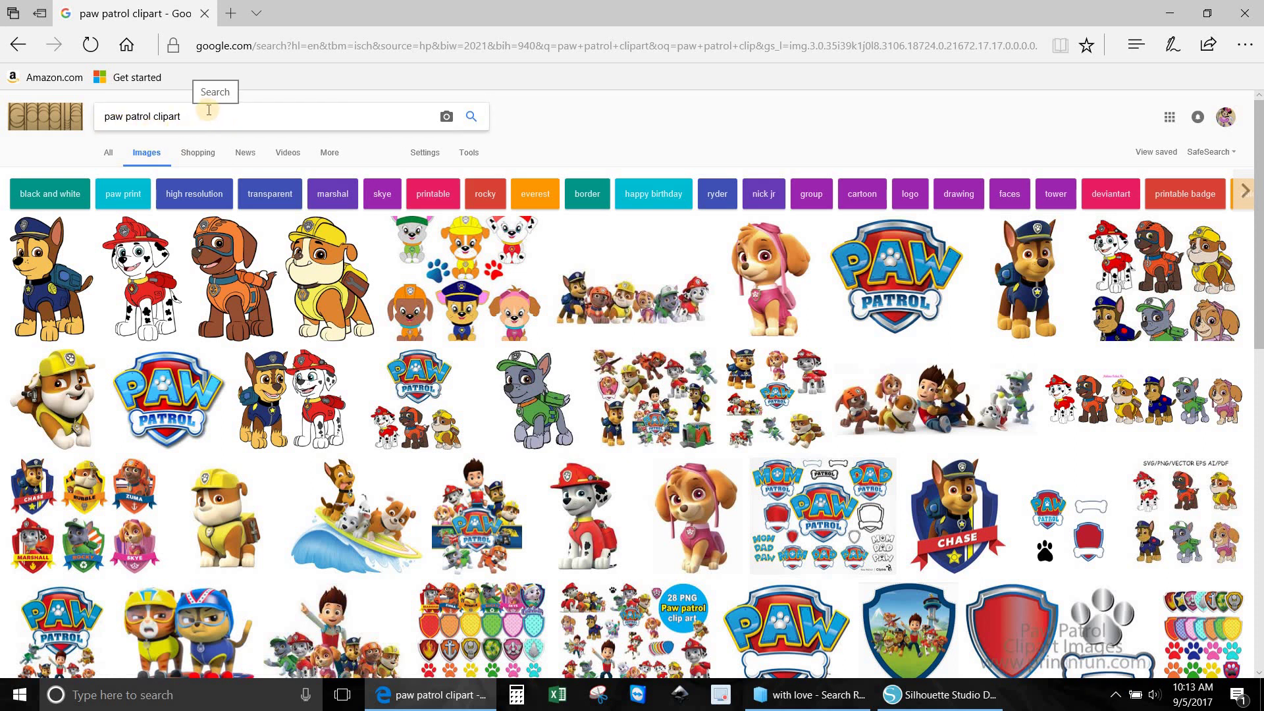
{"action": "left_click", "coordinate": [469, 155]}
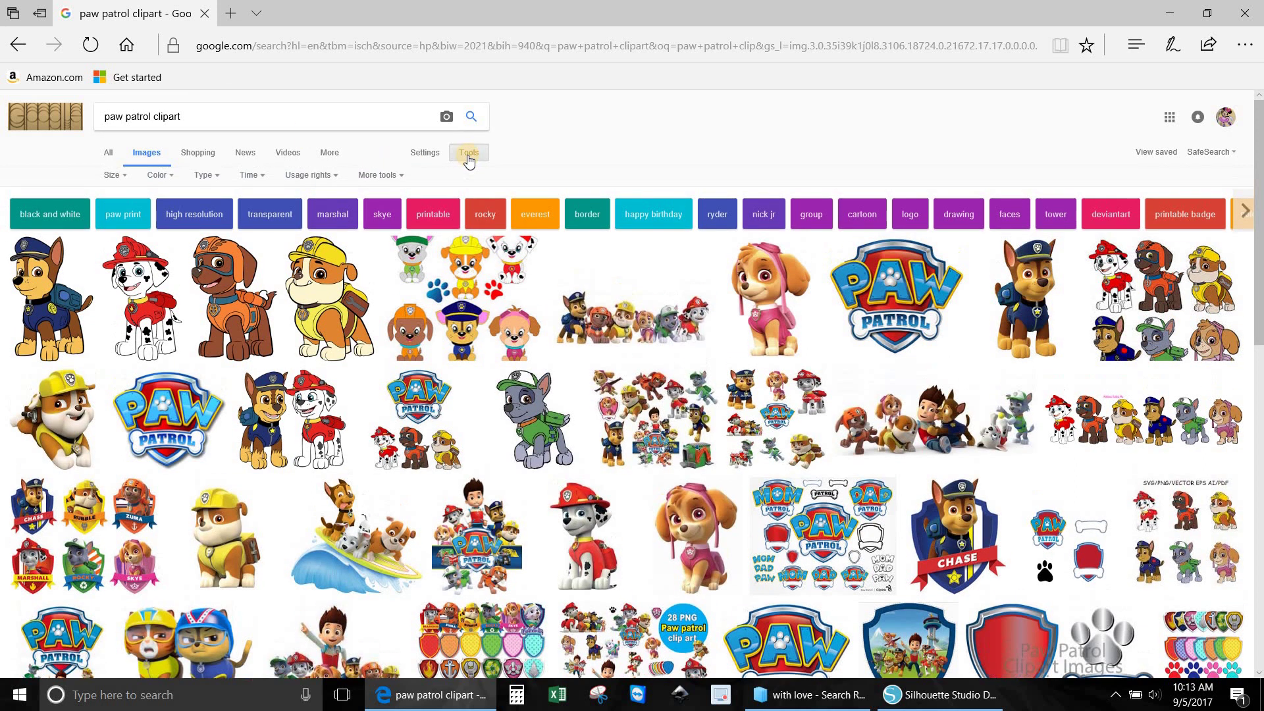
{"action": "left_click", "coordinate": [120, 180]}
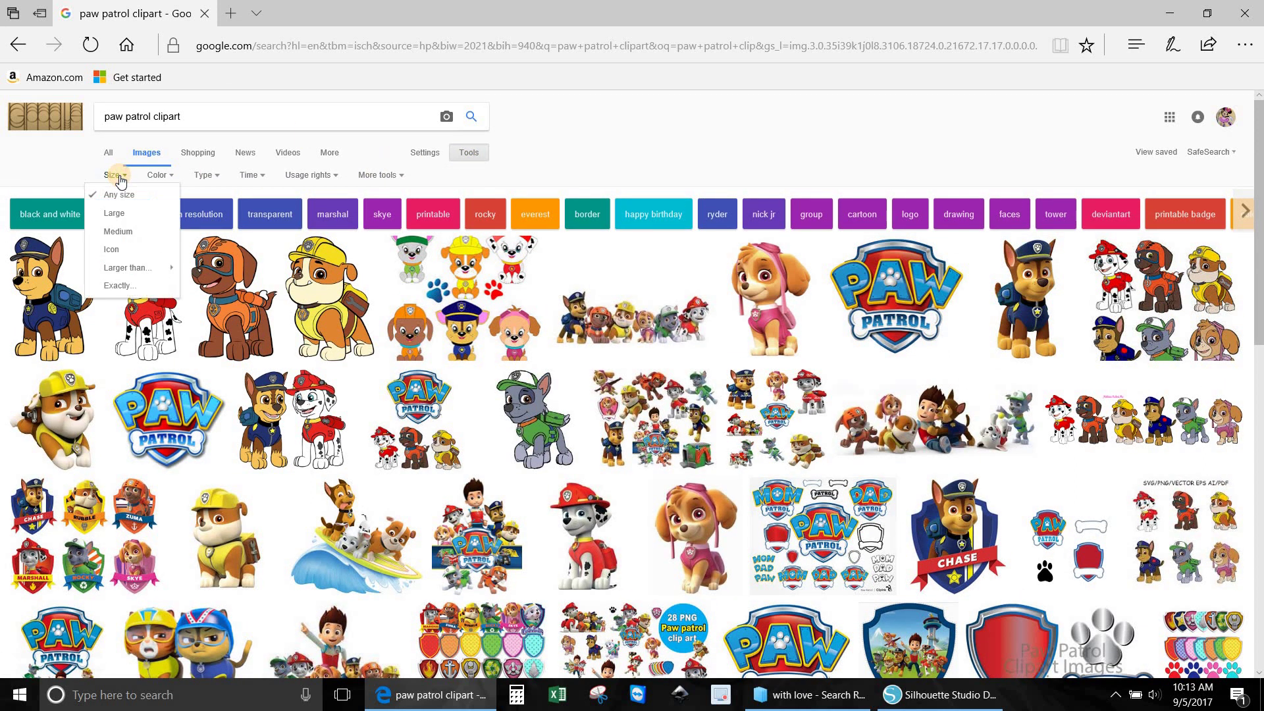
{"action": "left_click", "coordinate": [122, 218]}
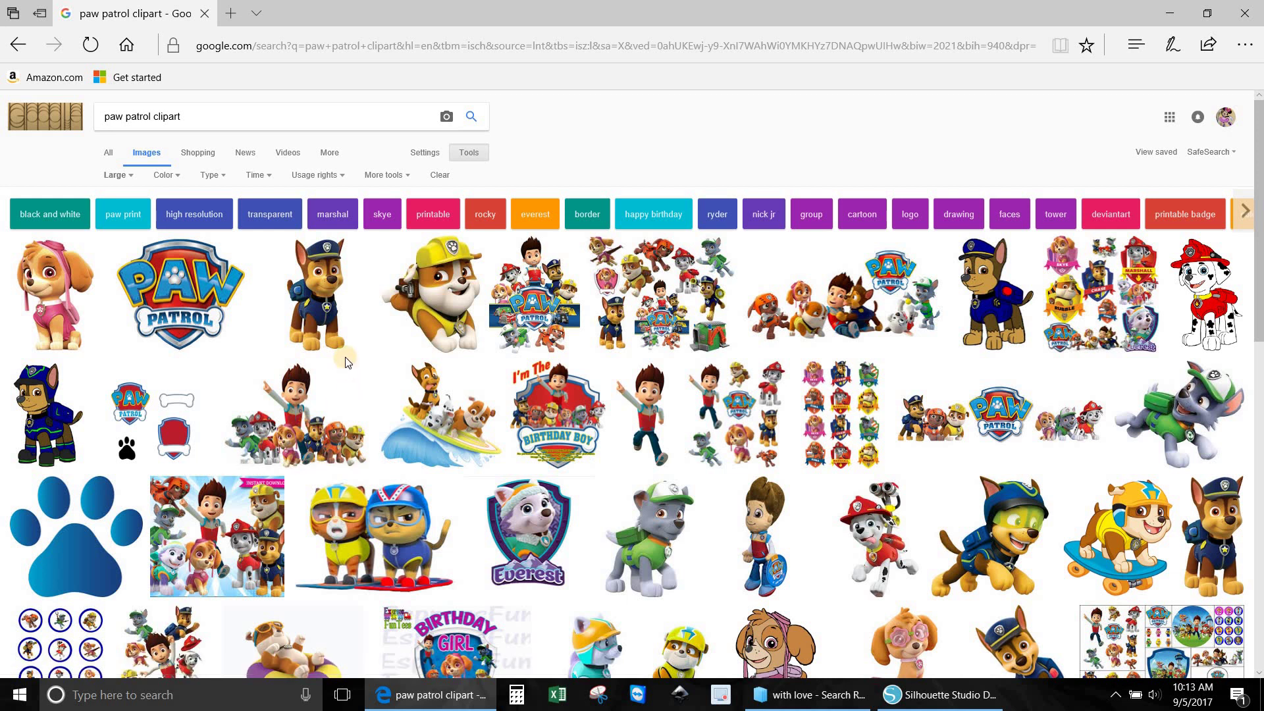
{"action": "left_click", "coordinate": [65, 324]}
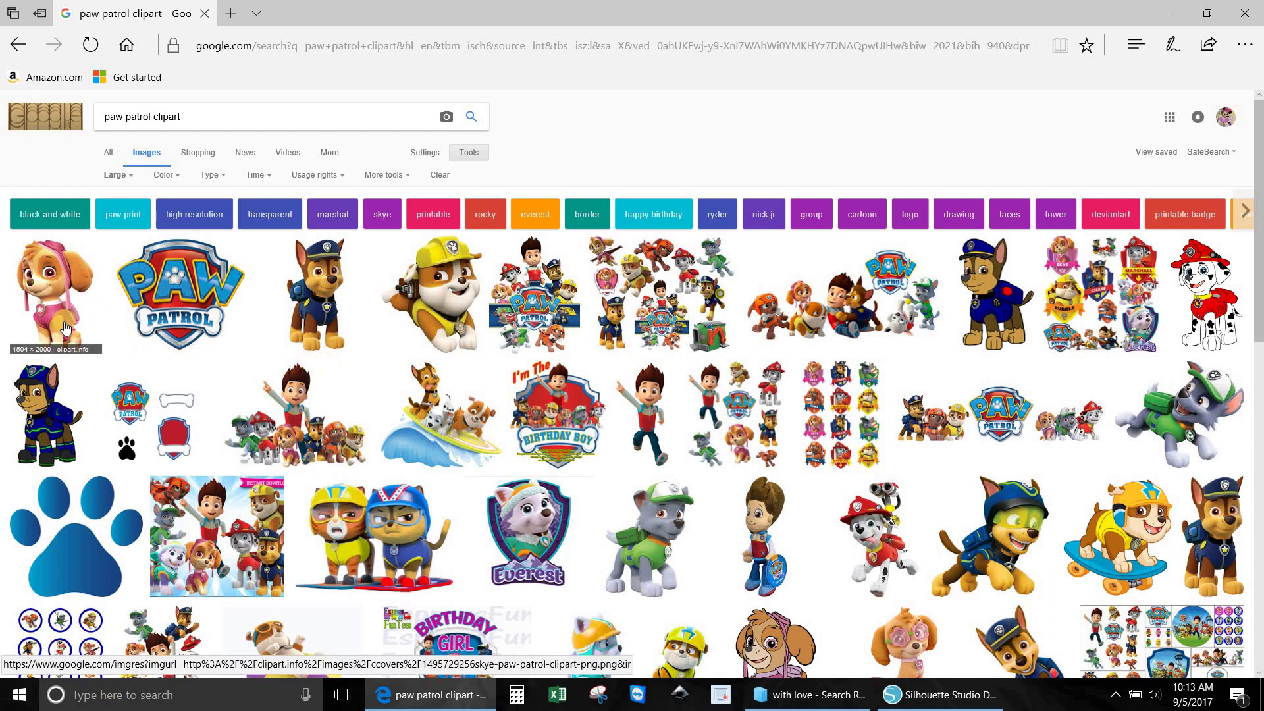
{"action": "left_click", "coordinate": [65, 328]}
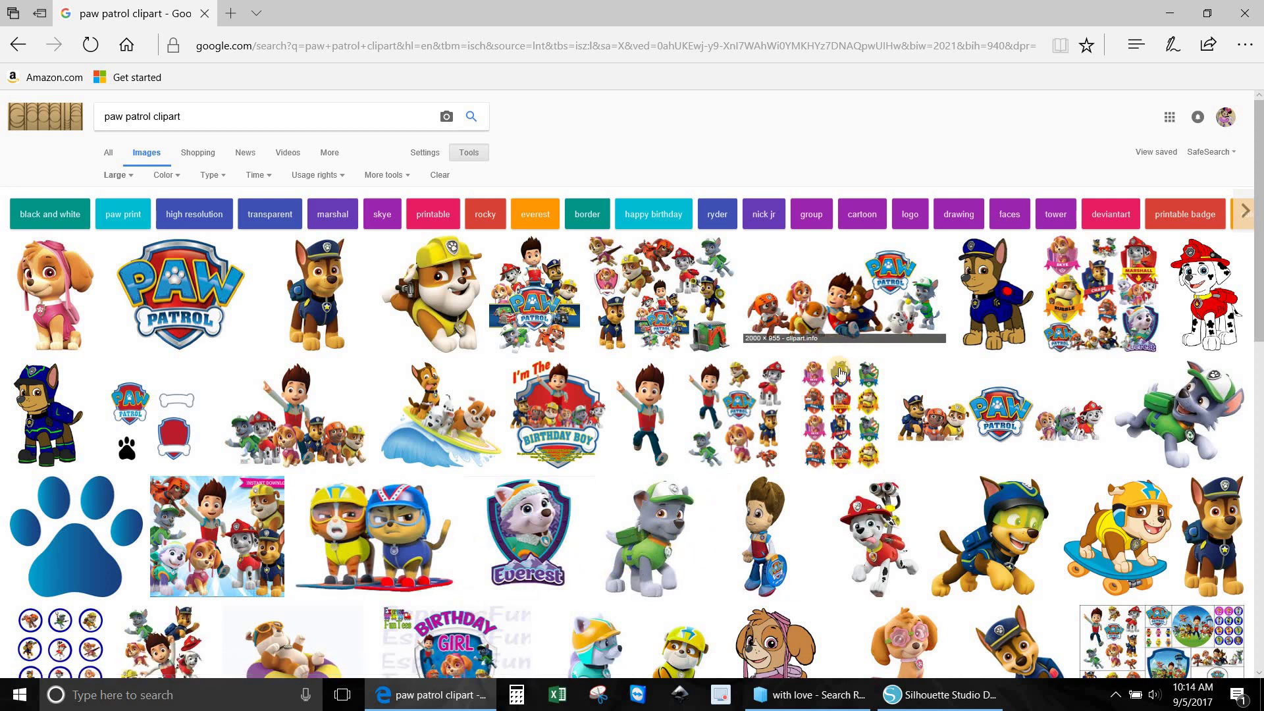
{"action": "scroll", "coordinate": [773, 465], "scroll_direction": "down", "scroll_amount": 1}
{"action": "scroll", "coordinate": [772, 465], "scroll_direction": "down", "scroll_amount": 2}
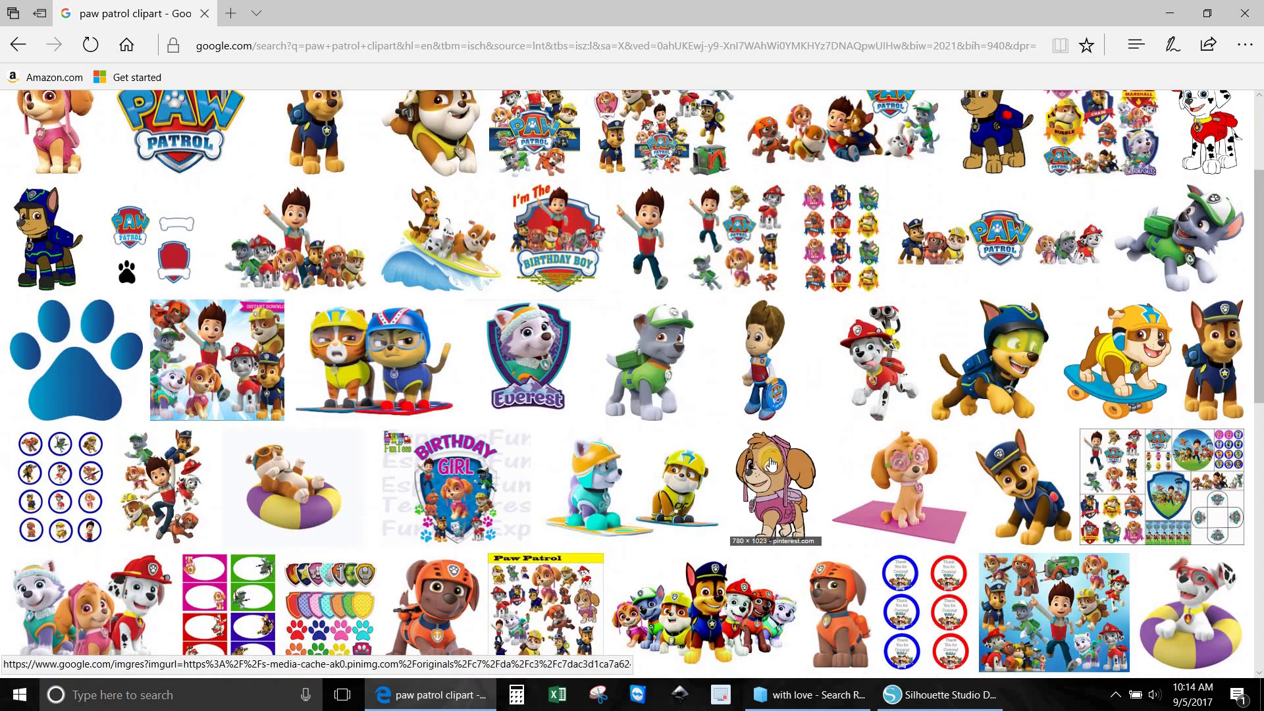
{"action": "scroll", "coordinate": [771, 465], "scroll_direction": "up", "scroll_amount": 1}
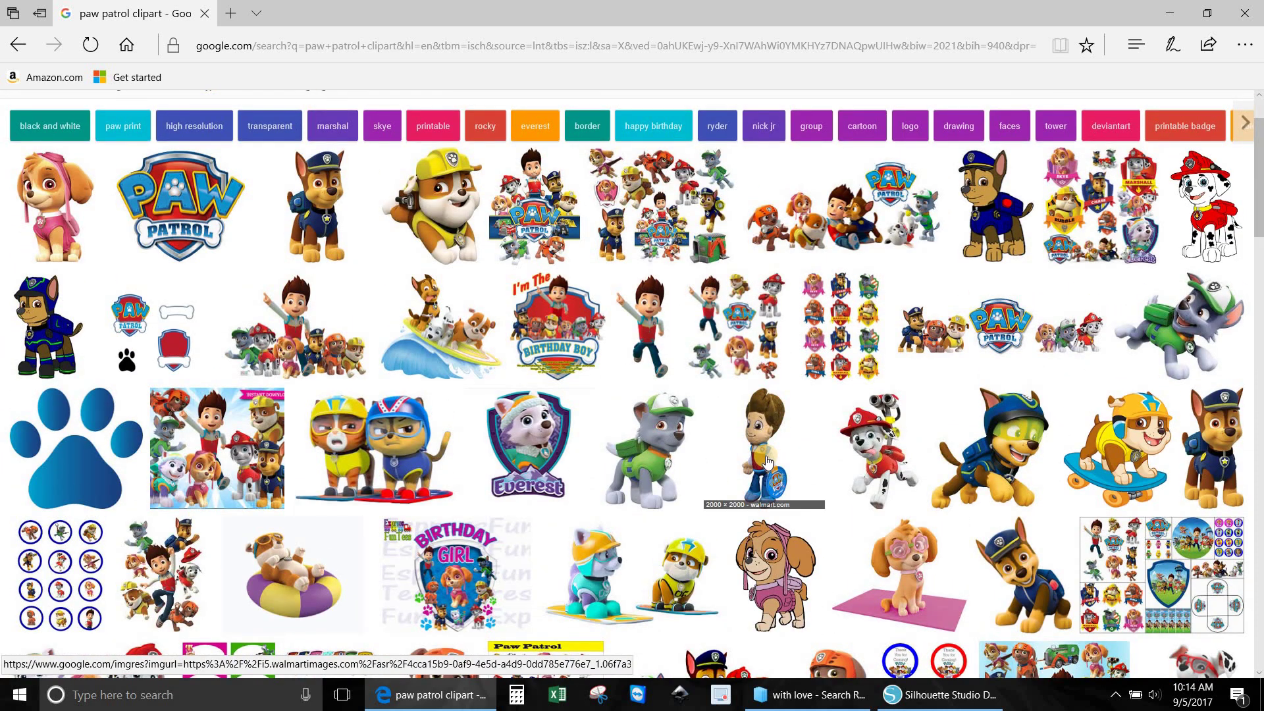
{"action": "scroll", "coordinate": [767, 463], "scroll_direction": "down", "scroll_amount": 1}
{"action": "scroll", "coordinate": [767, 463], "scroll_direction": "down", "scroll_amount": 1}
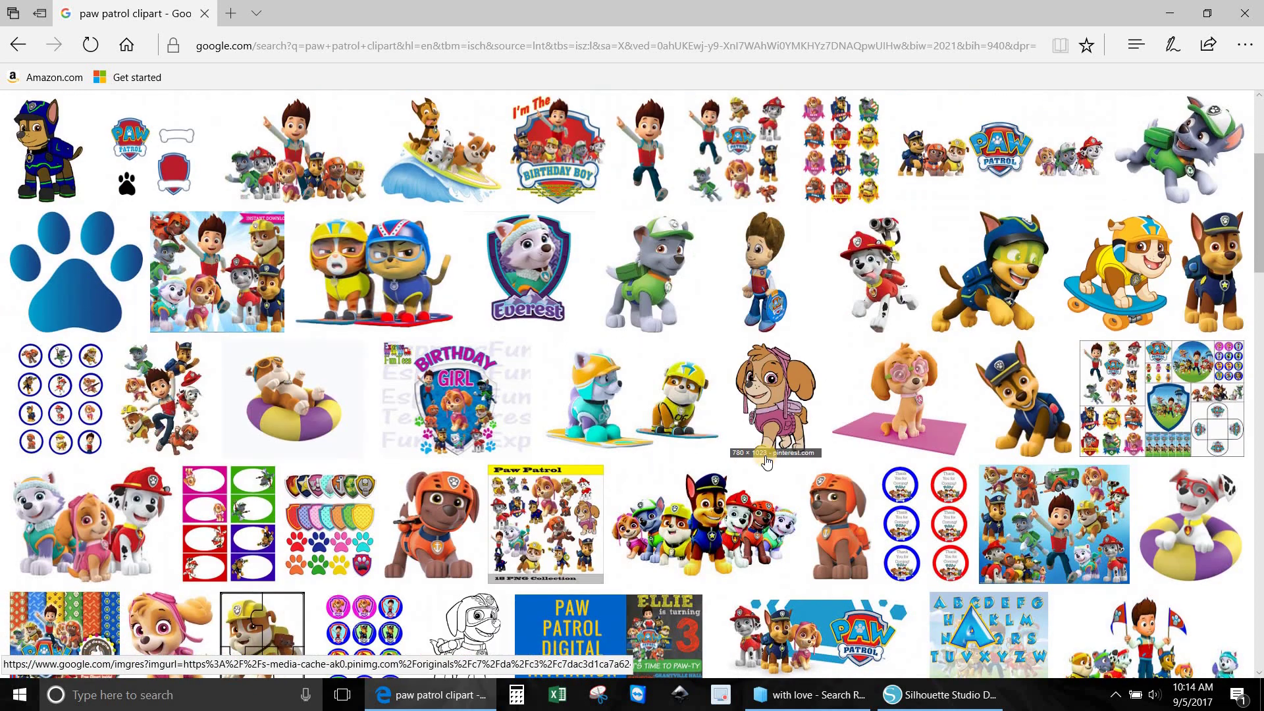
{"action": "scroll", "coordinate": [767, 463], "scroll_direction": "down", "scroll_amount": 1}
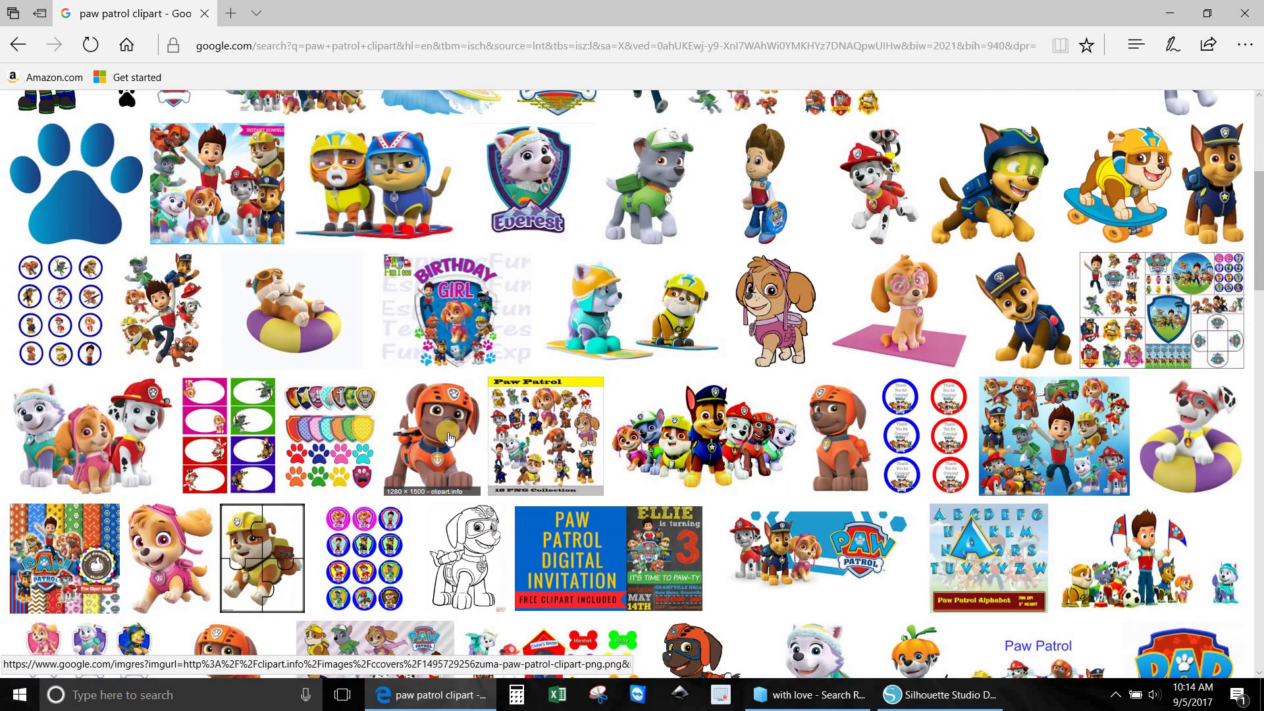
{"action": "scroll", "coordinate": [448, 440], "scroll_direction": "down", "scroll_amount": 2}
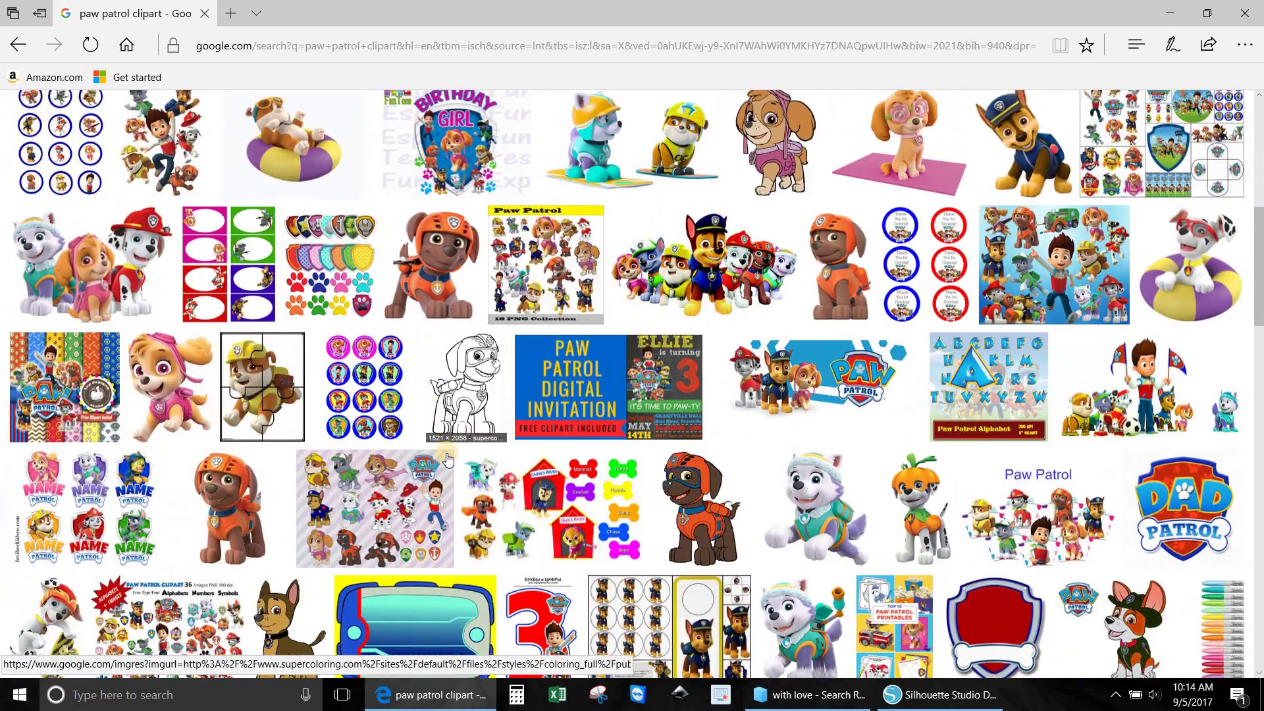
{"action": "scroll", "coordinate": [447, 459], "scroll_direction": "down", "scroll_amount": 1}
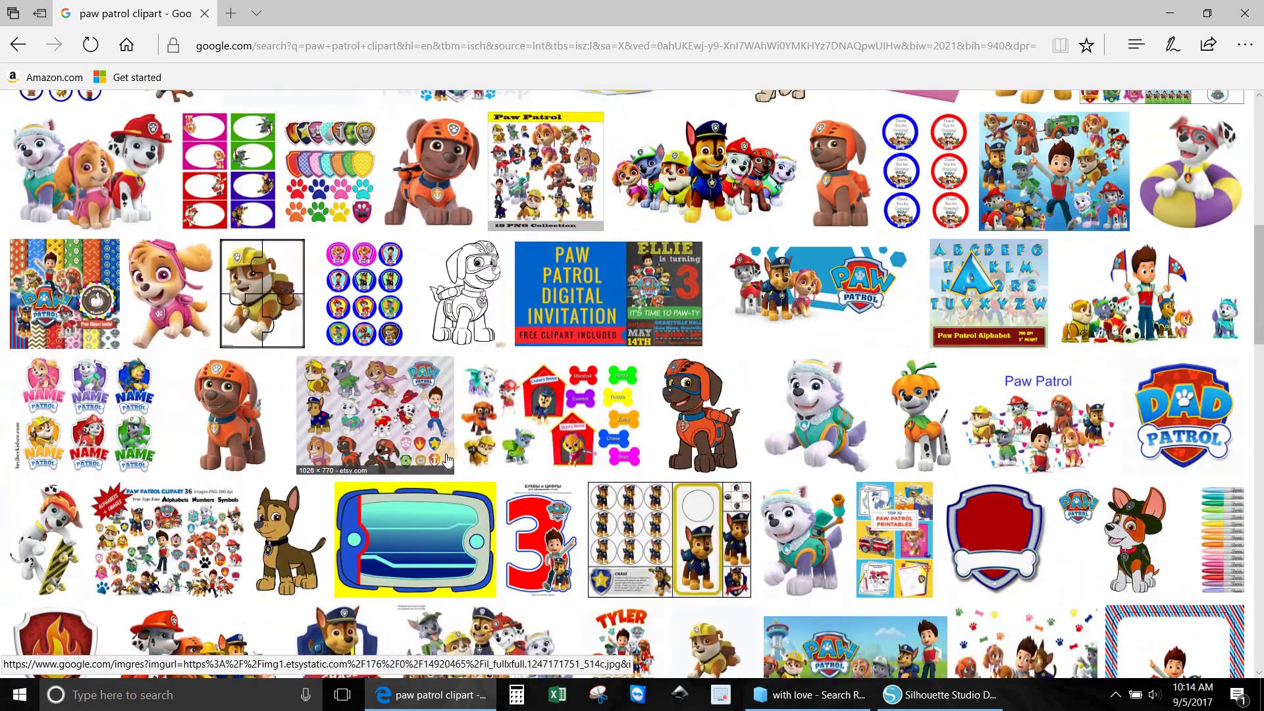
Open the Zuma clipart full size from queen-of-theme-party-games.com in a new tab and copy it.
{"action": "left_click", "coordinate": [696, 428]}
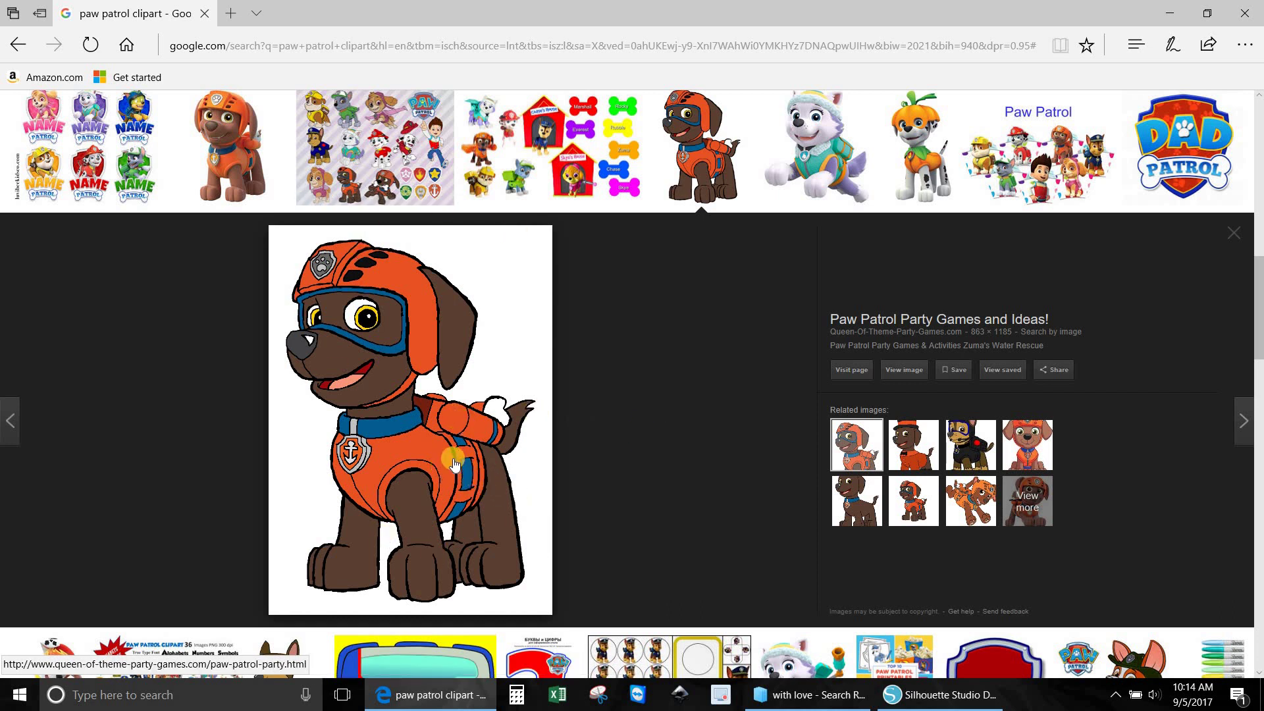
{"action": "left_click", "coordinate": [904, 371]}
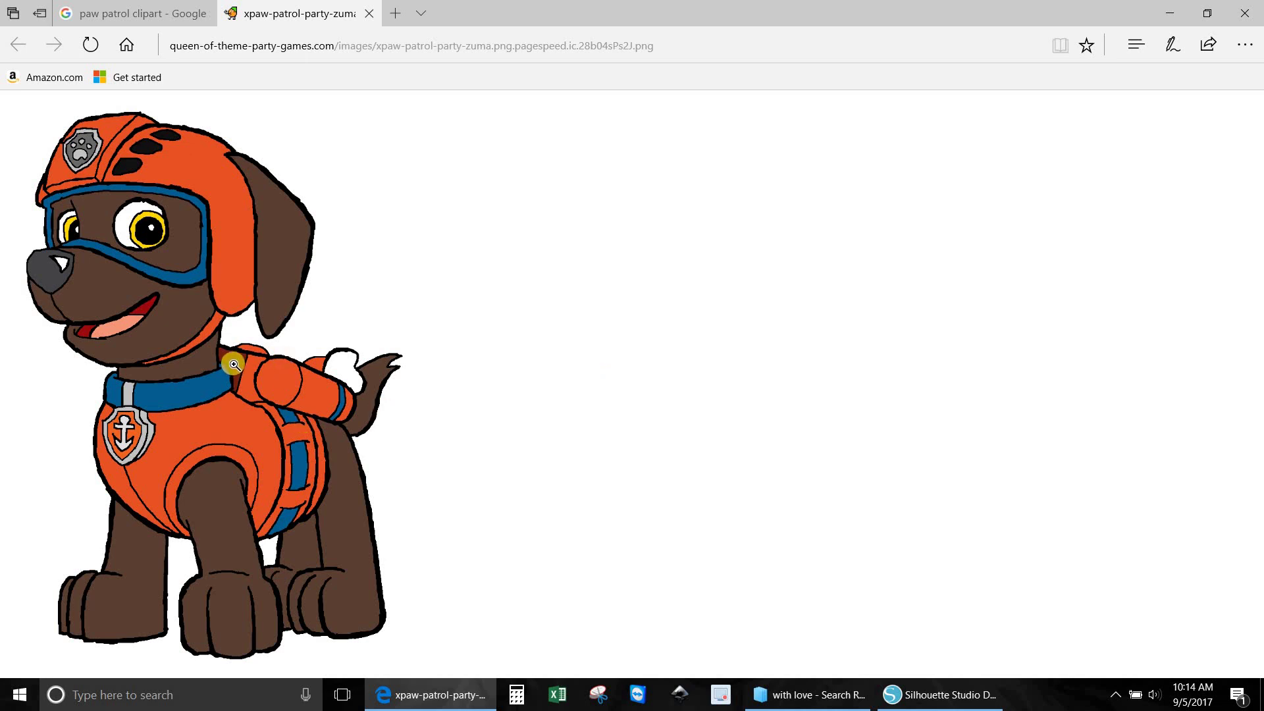
{"action": "right_click", "coordinate": [222, 286]}
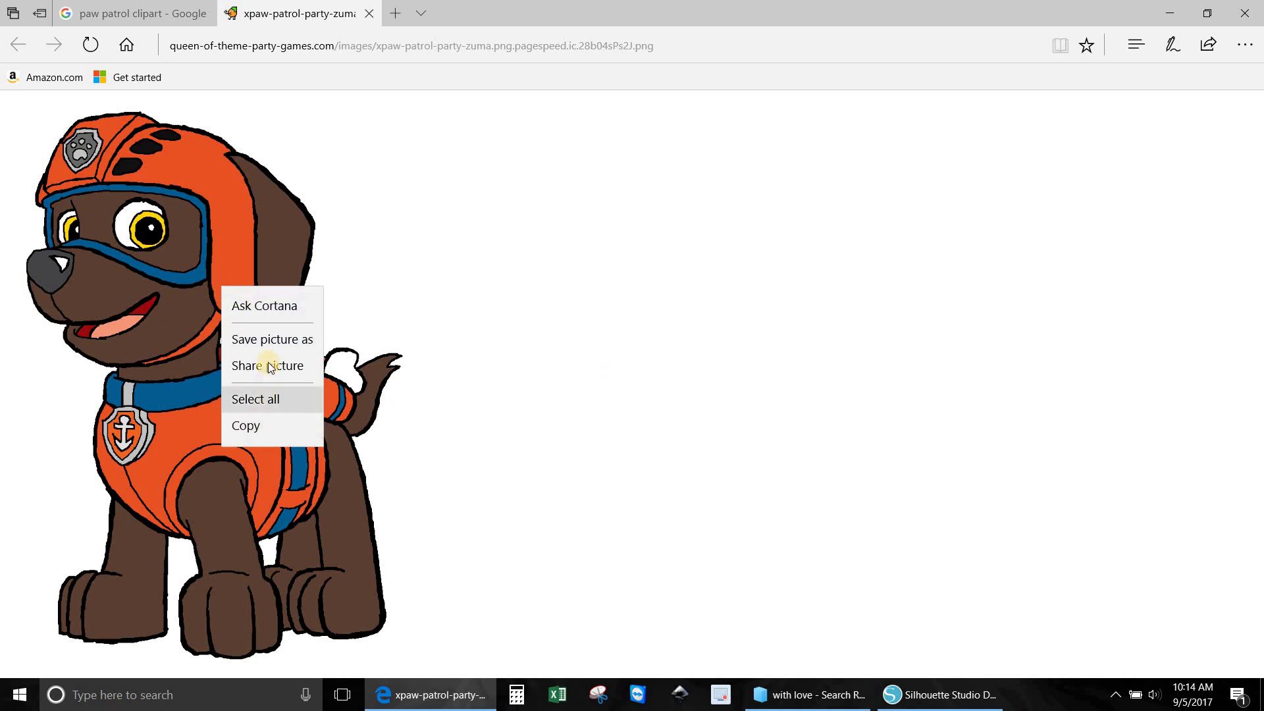
{"action": "left_click", "coordinate": [267, 425]}
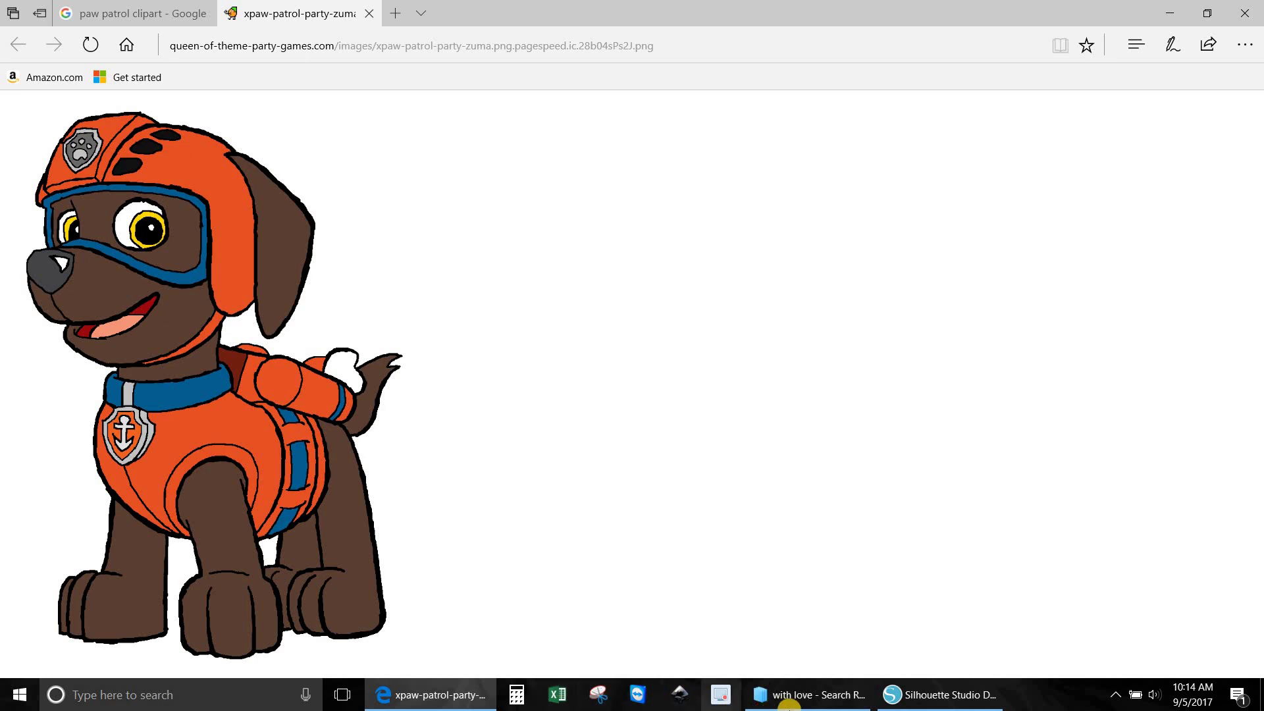
In File Explorer, open the Paw Partol folder under desktop files-folders > Cutting file JPG's.
{"action": "left_click", "coordinate": [823, 691]}
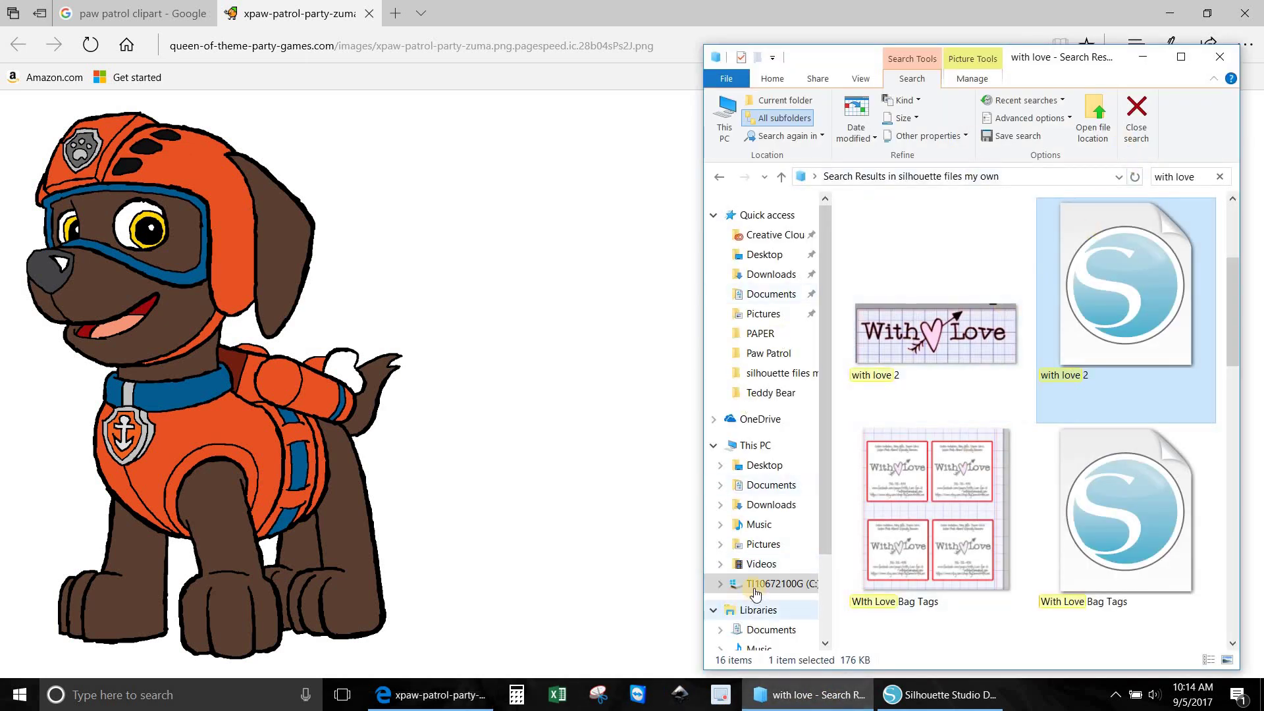
{"action": "left_click", "coordinate": [734, 583]}
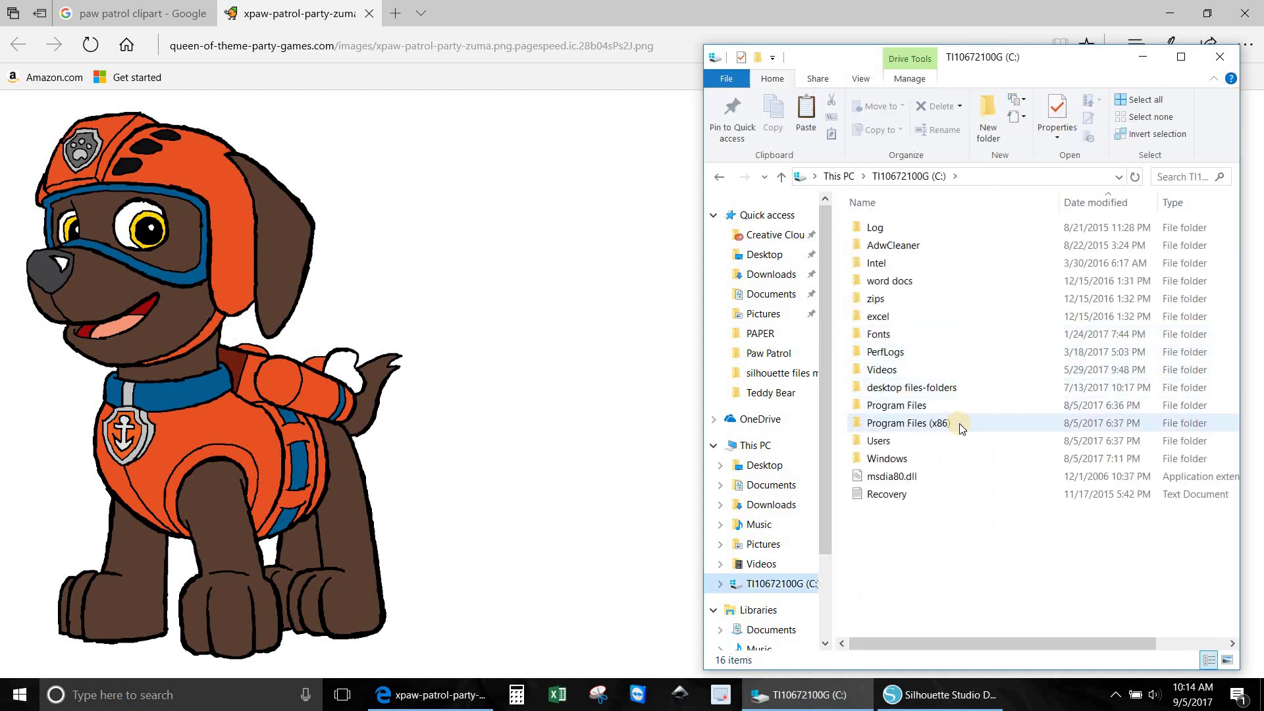
{"action": "left_click", "coordinate": [948, 388]}
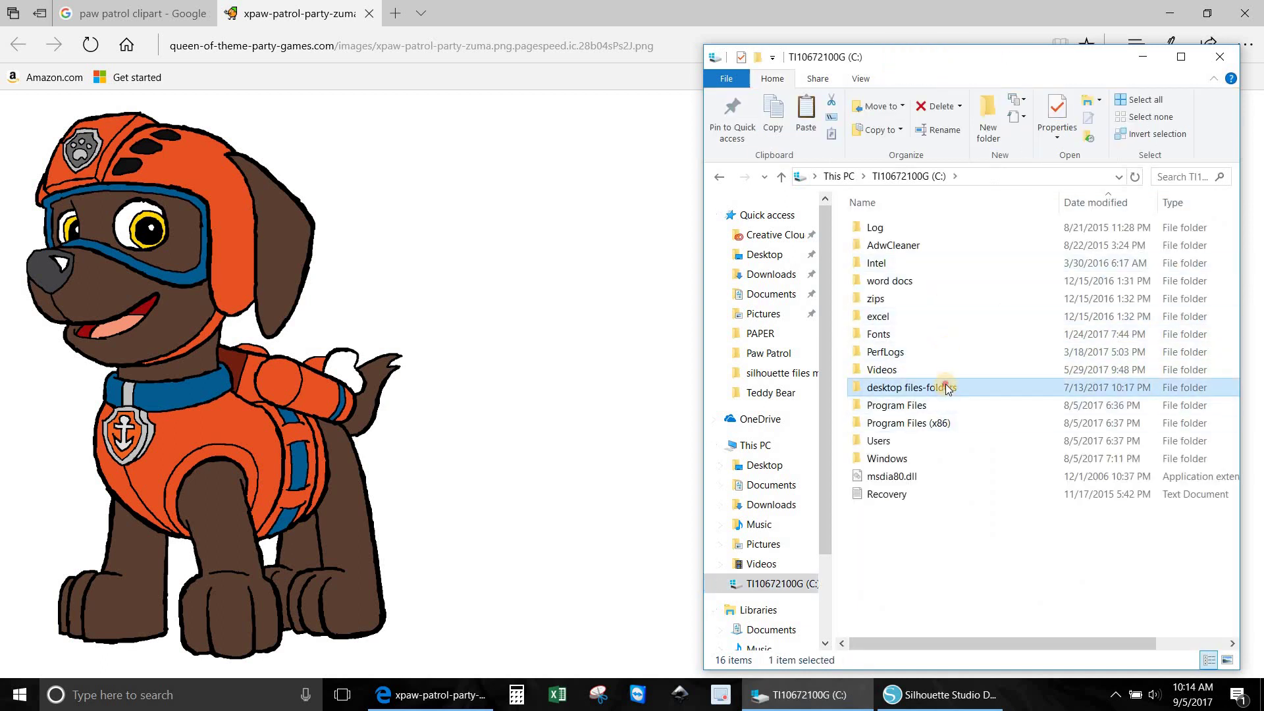
{"action": "double_click", "coordinate": [946, 388]}
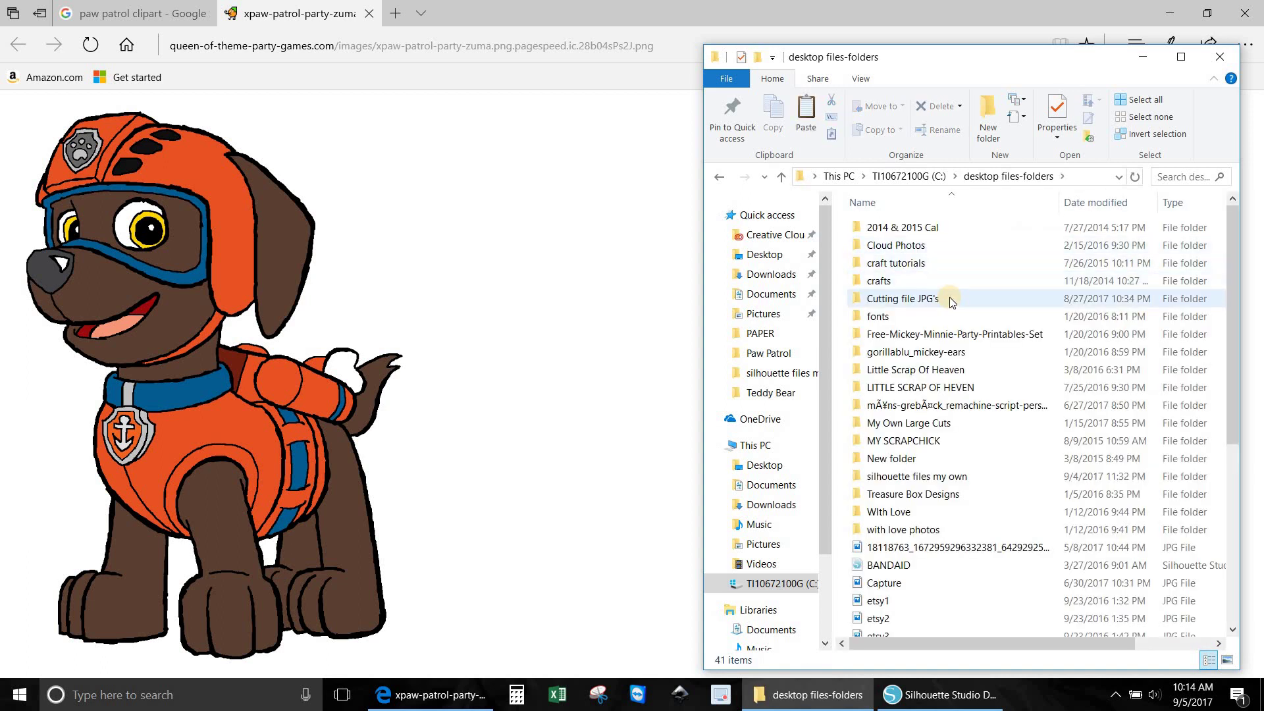
{"action": "double_click", "coordinate": [956, 299]}
{"action": "scroll", "coordinate": [1034, 362], "scroll_direction": "down", "scroll_amount": 3}
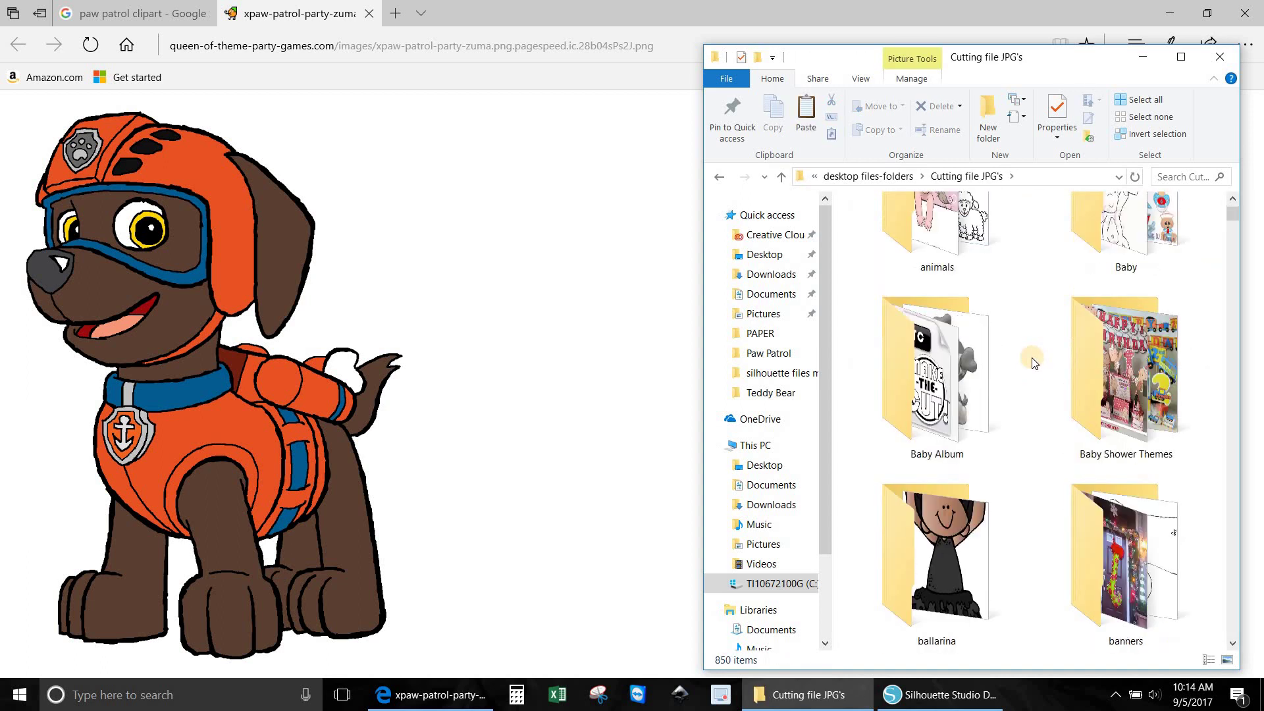
{"action": "scroll", "coordinate": [1034, 362], "scroll_direction": "down", "scroll_amount": 12}
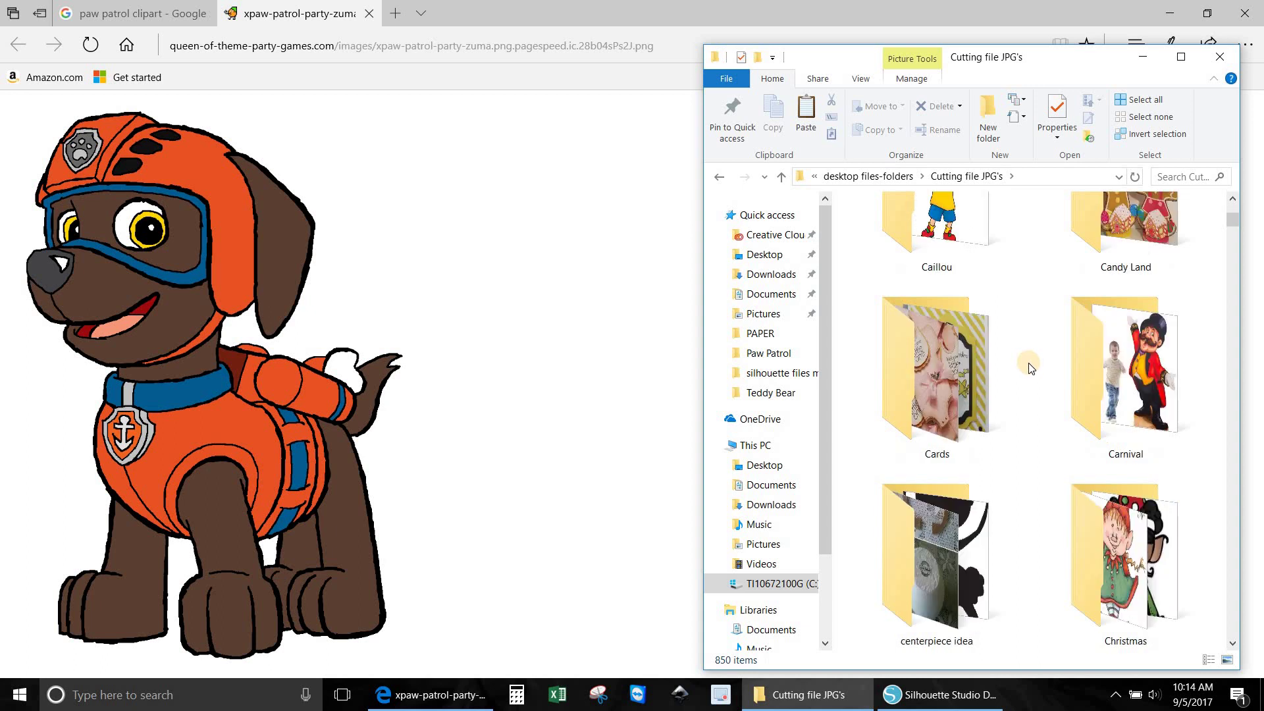
{"action": "scroll", "coordinate": [1030, 368], "scroll_direction": "down", "scroll_amount": 12}
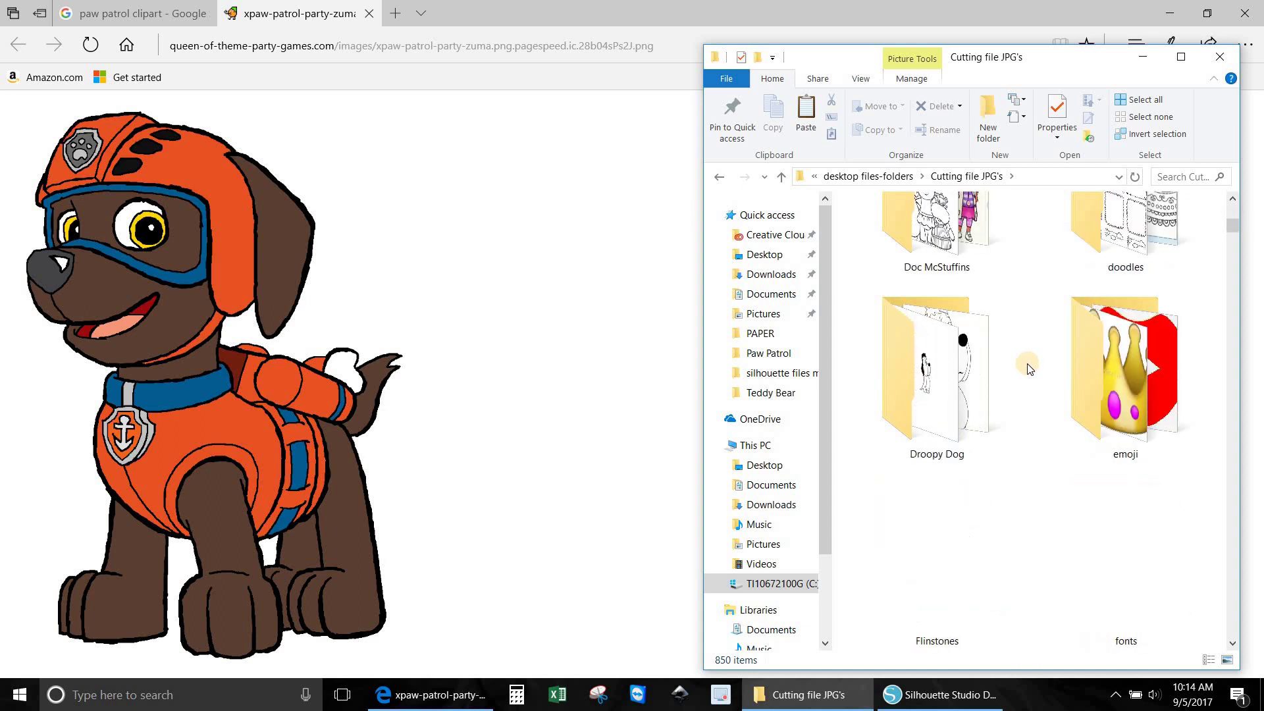
{"action": "scroll", "coordinate": [1030, 368], "scroll_direction": "down", "scroll_amount": 8}
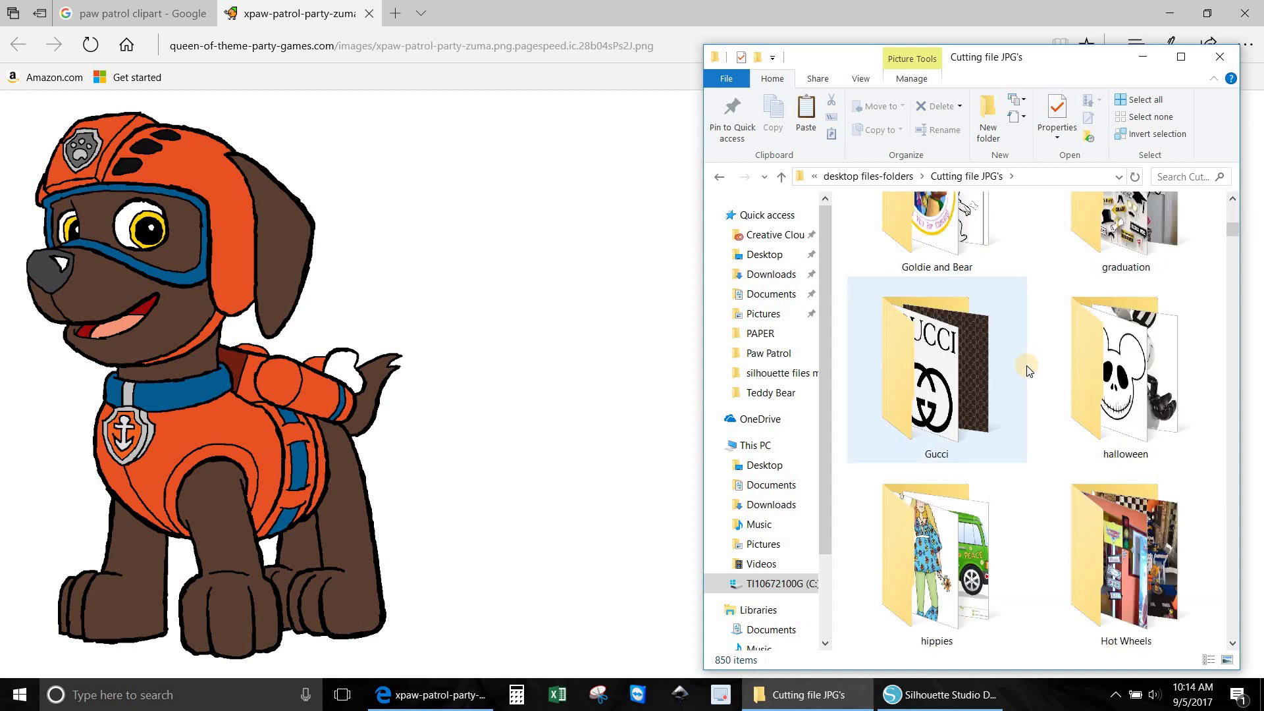
{"action": "scroll", "coordinate": [1029, 371], "scroll_direction": "down", "scroll_amount": 10}
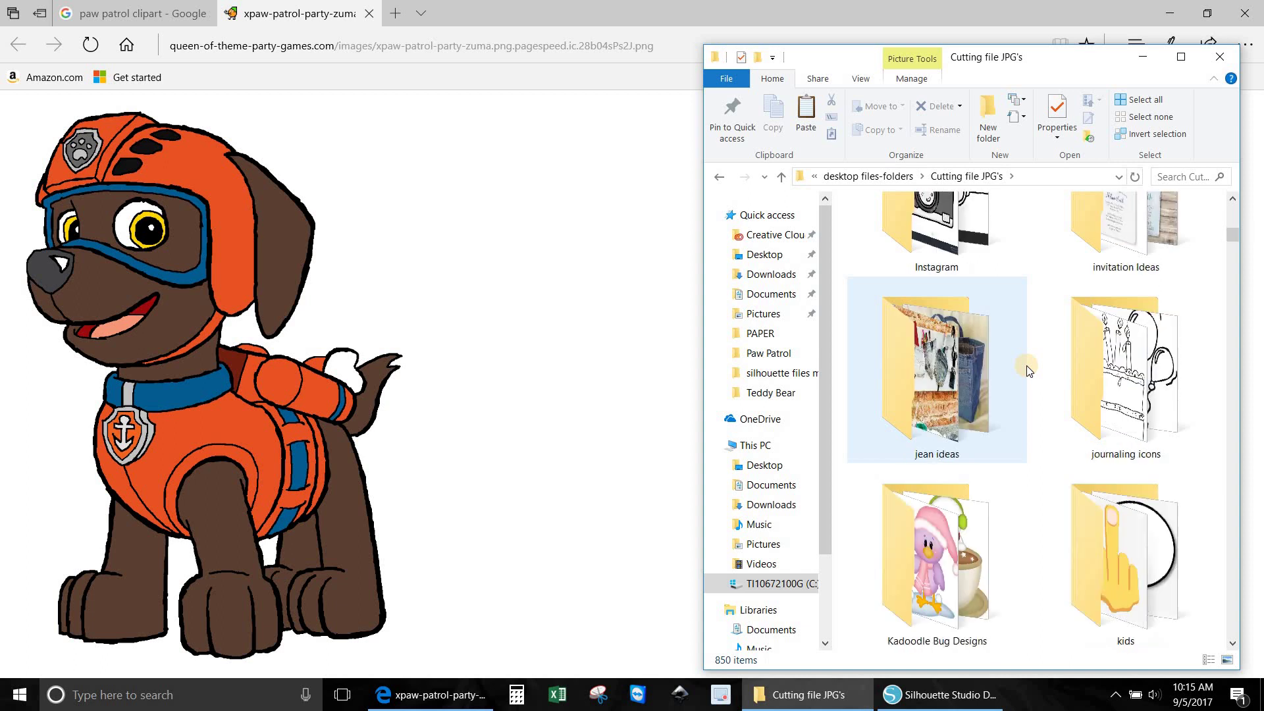
{"action": "scroll", "coordinate": [1027, 369], "scroll_direction": "down", "scroll_amount": 14}
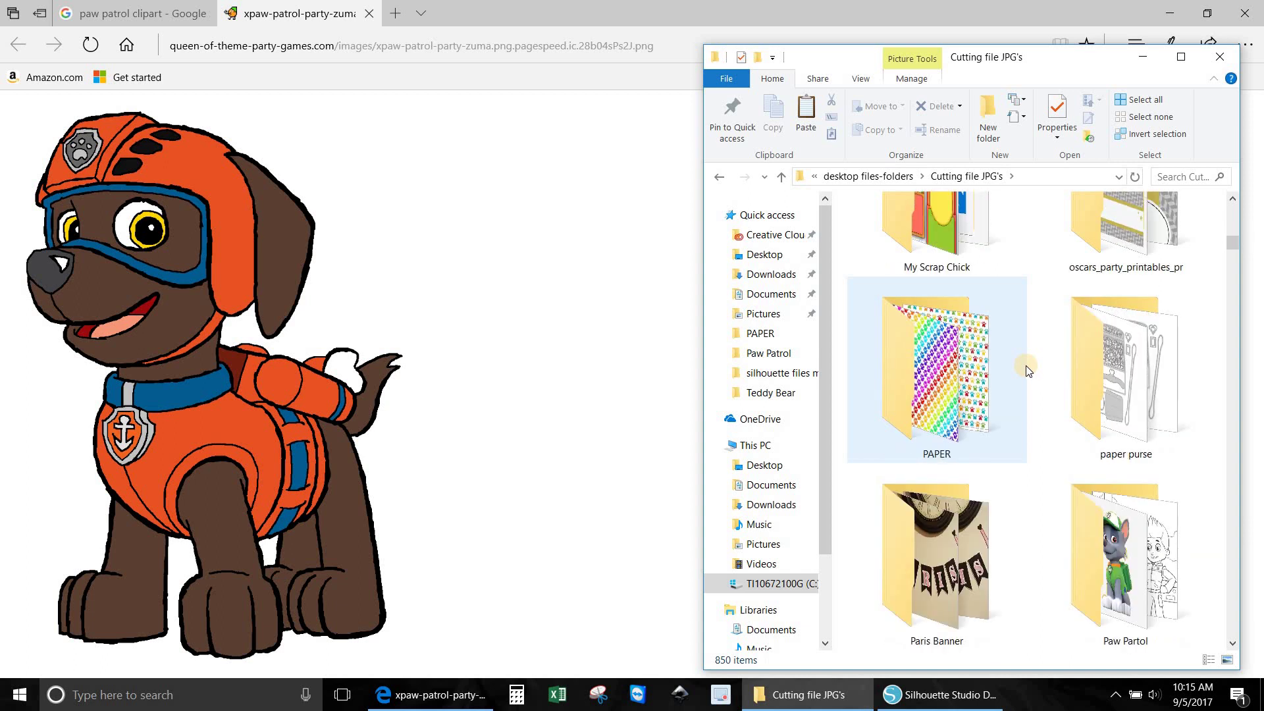
{"action": "left_click", "coordinate": [1117, 572]}
{"action": "double_click", "coordinate": [1117, 573]}
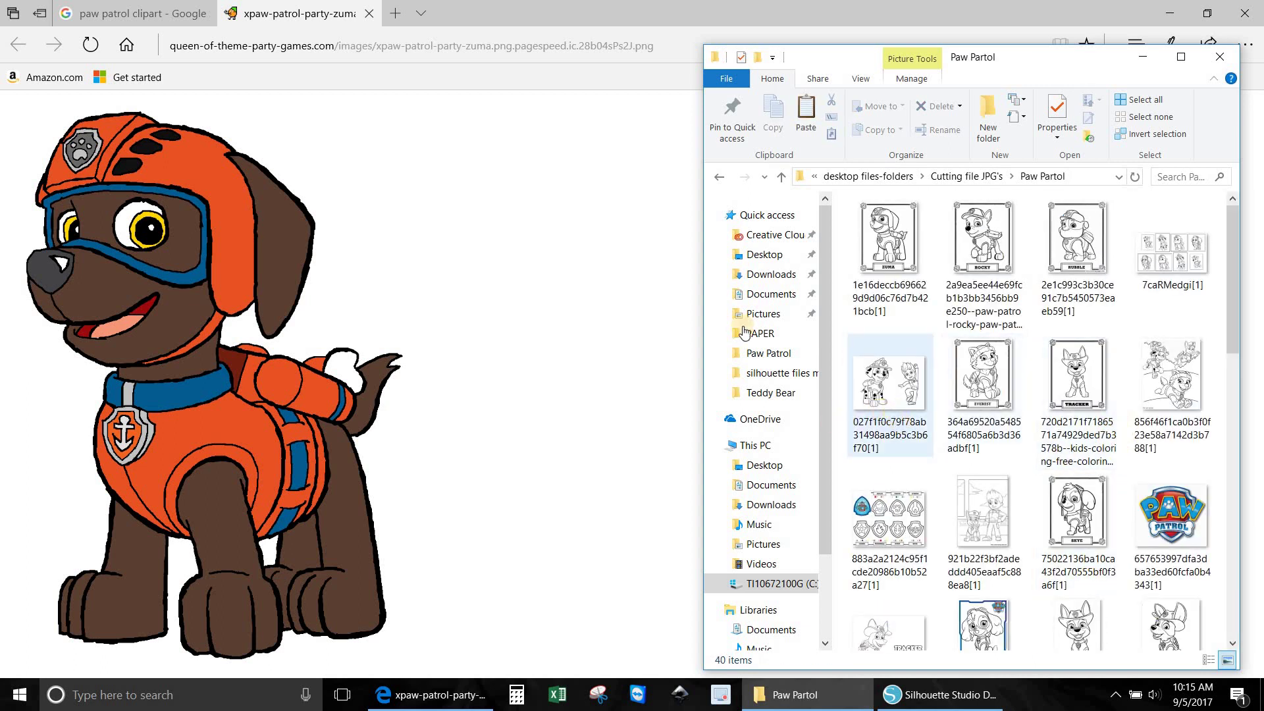
Paste the copied Zuma image into Paw Partol and minimize Explorer.
{"action": "right_click", "coordinate": [1132, 317]}
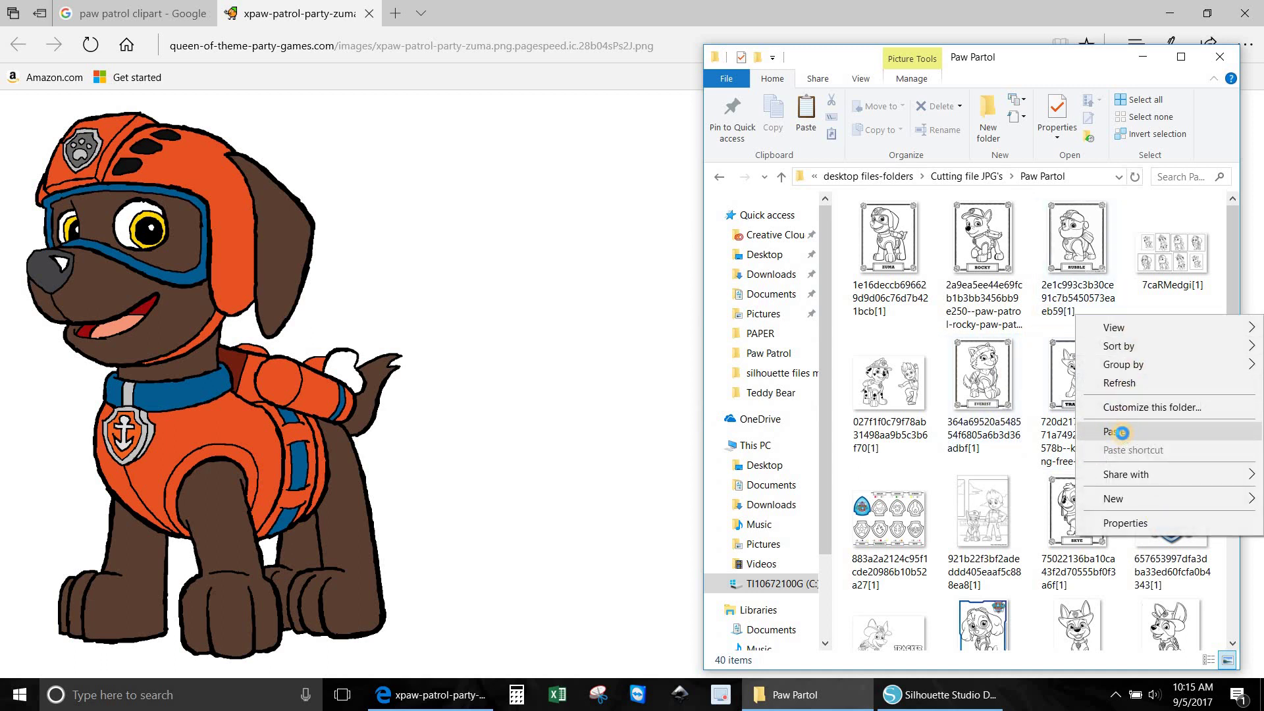
{"action": "left_click", "coordinate": [1123, 433]}
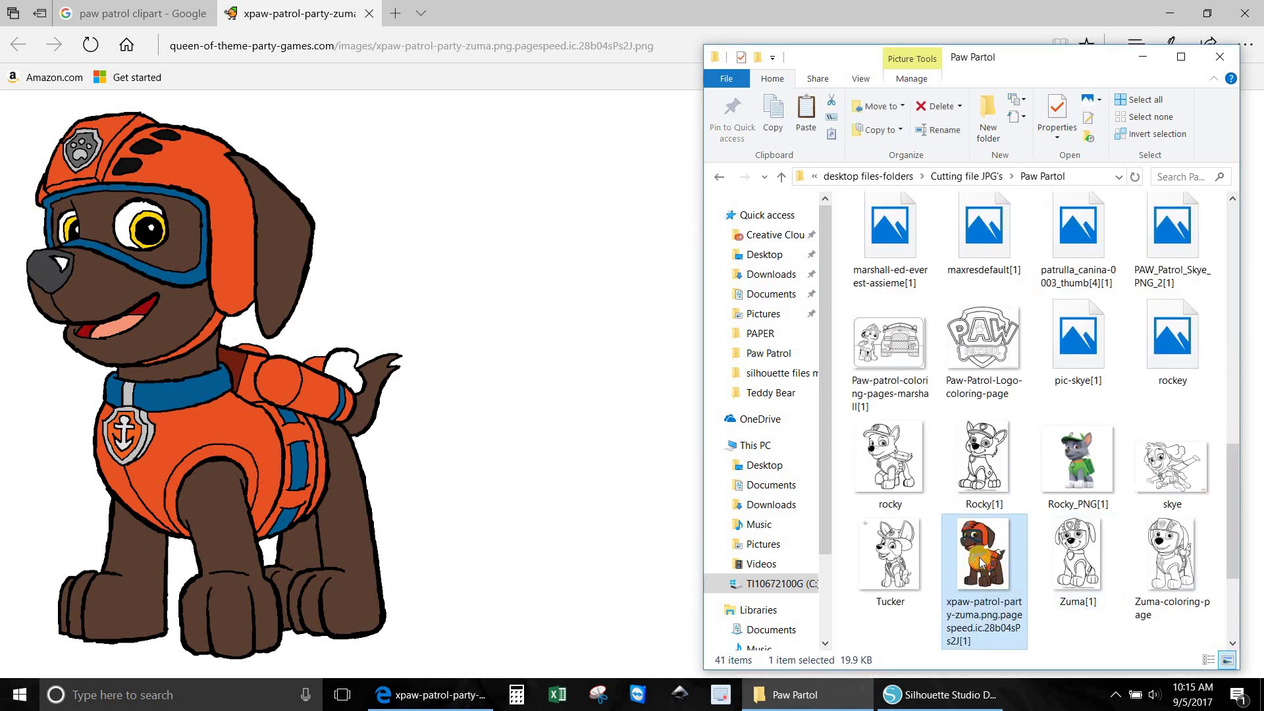
{"action": "left_click", "coordinate": [1144, 60]}
Minimize Edge and scroll down to the empty Untitled-4 cutting mat in Silhouette Studio.
{"action": "left_click", "coordinate": [1168, 13]}
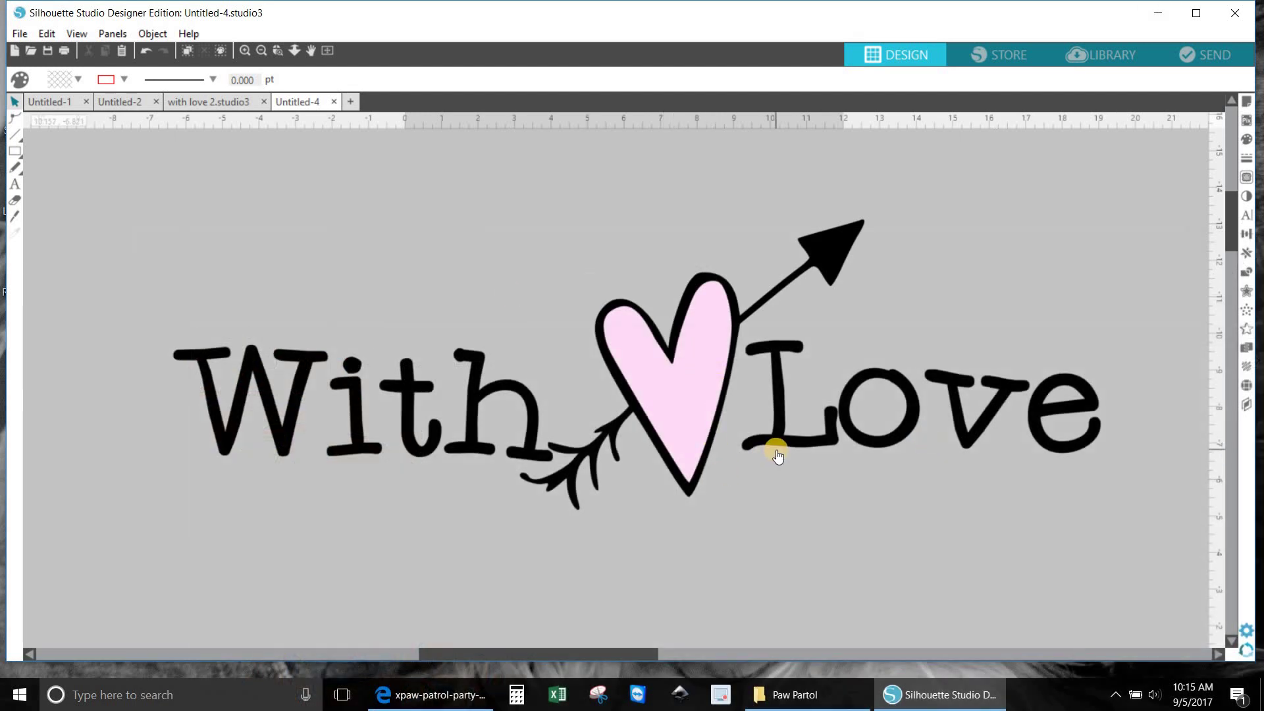
{"action": "scroll", "coordinate": [778, 454], "scroll_direction": "down", "scroll_amount": 5}
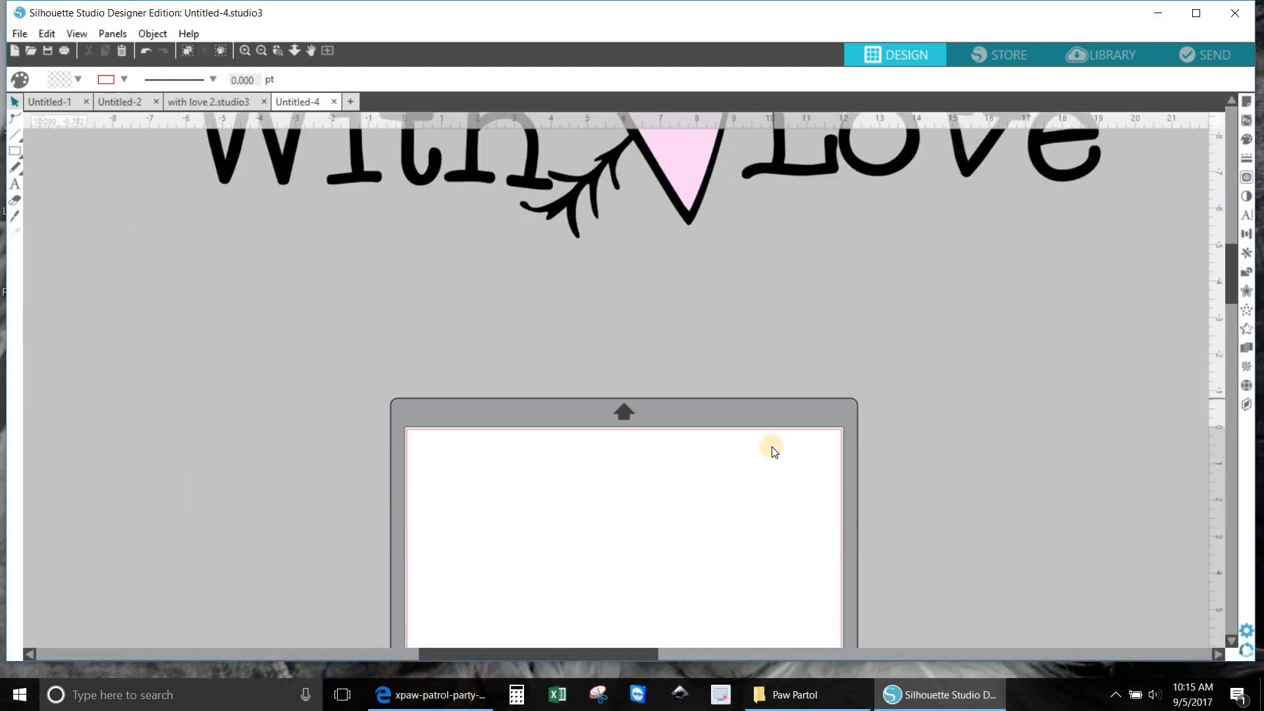
{"action": "scroll", "coordinate": [775, 451], "scroll_direction": "down", "scroll_amount": 6}
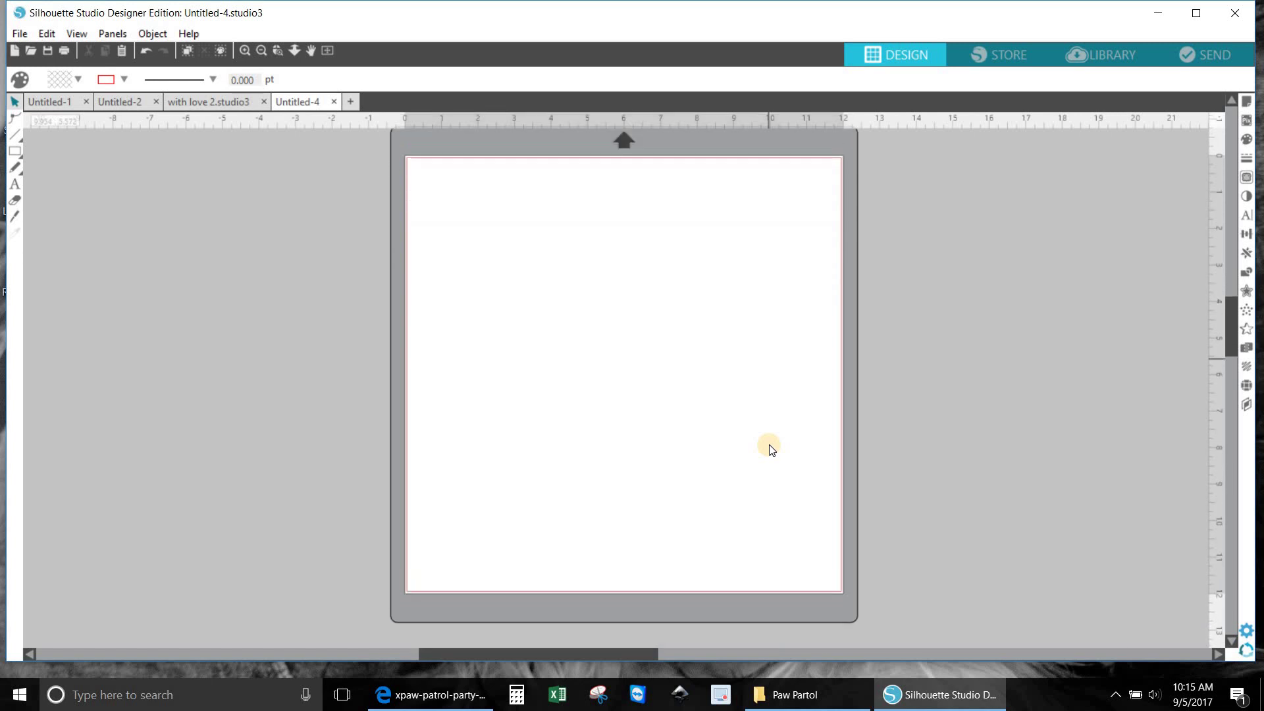
Drag the Zuma file from Paw Partol onto the cutting mat at 2.877 × 3.950 in, then minimize Explorer.
{"action": "left_click", "coordinate": [807, 695]}
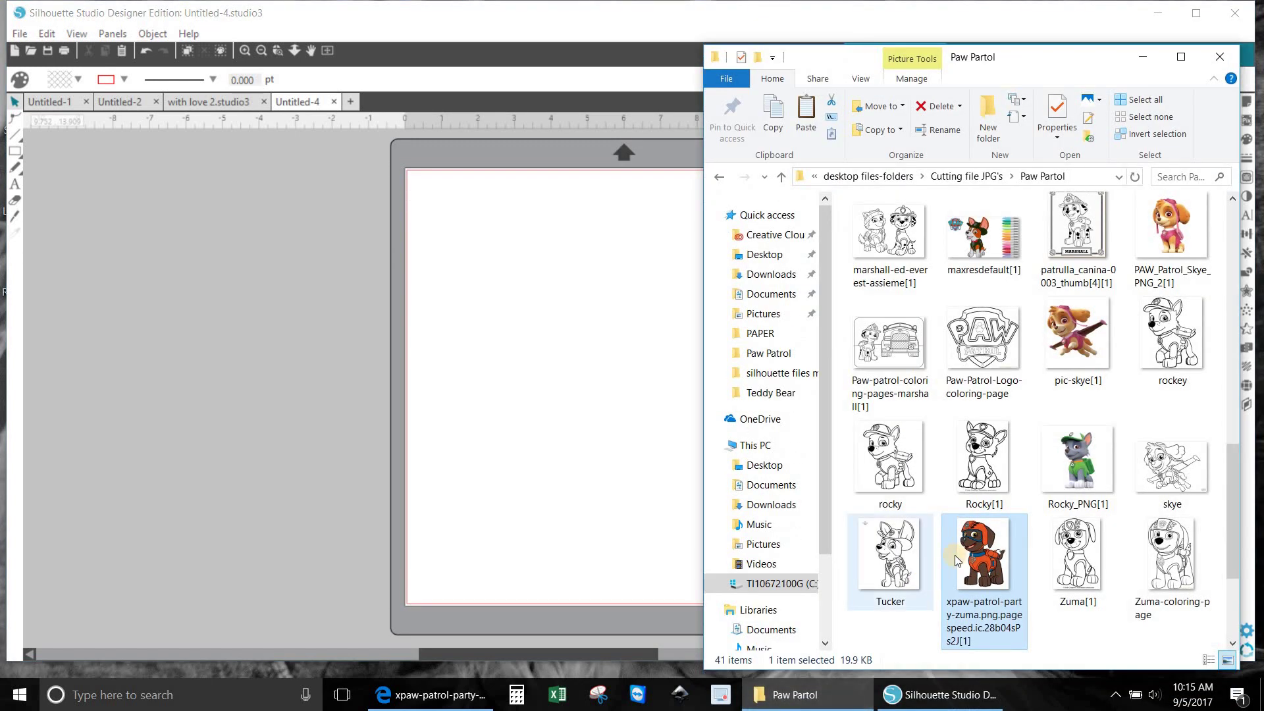
{"action": "left_click", "coordinate": [1000, 559]}
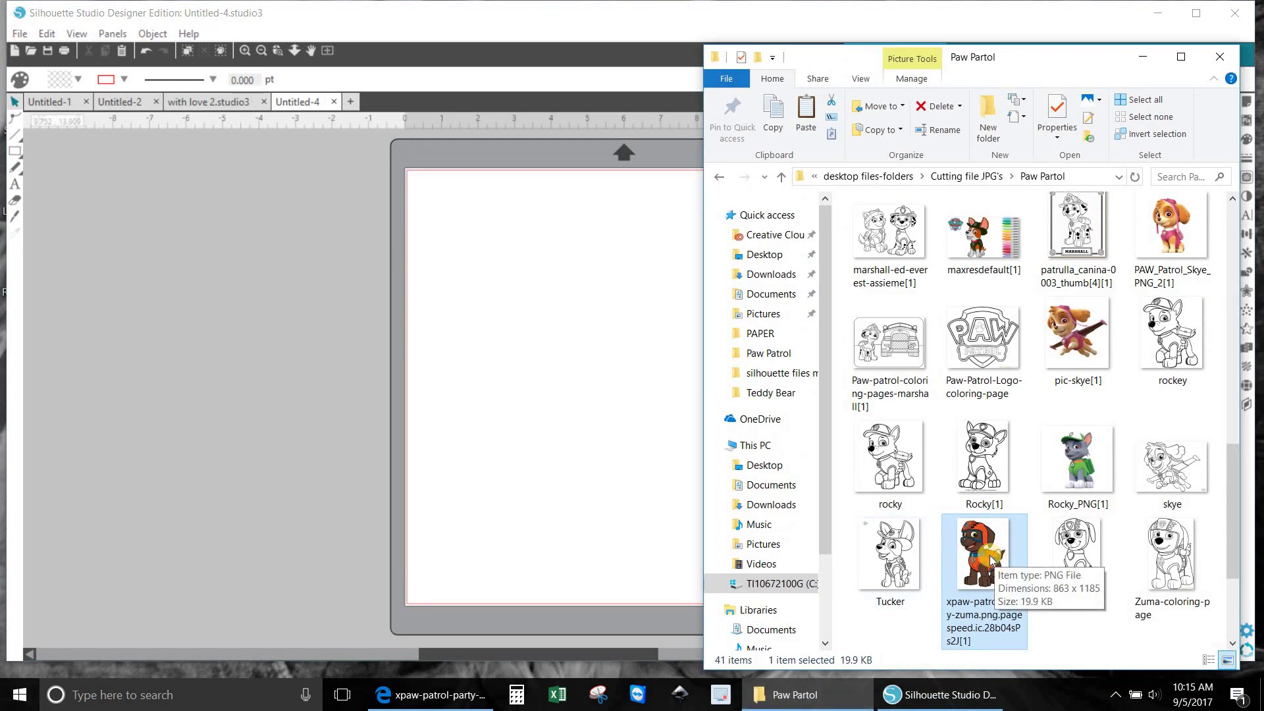
{"action": "left_click", "coordinate": [973, 561]}
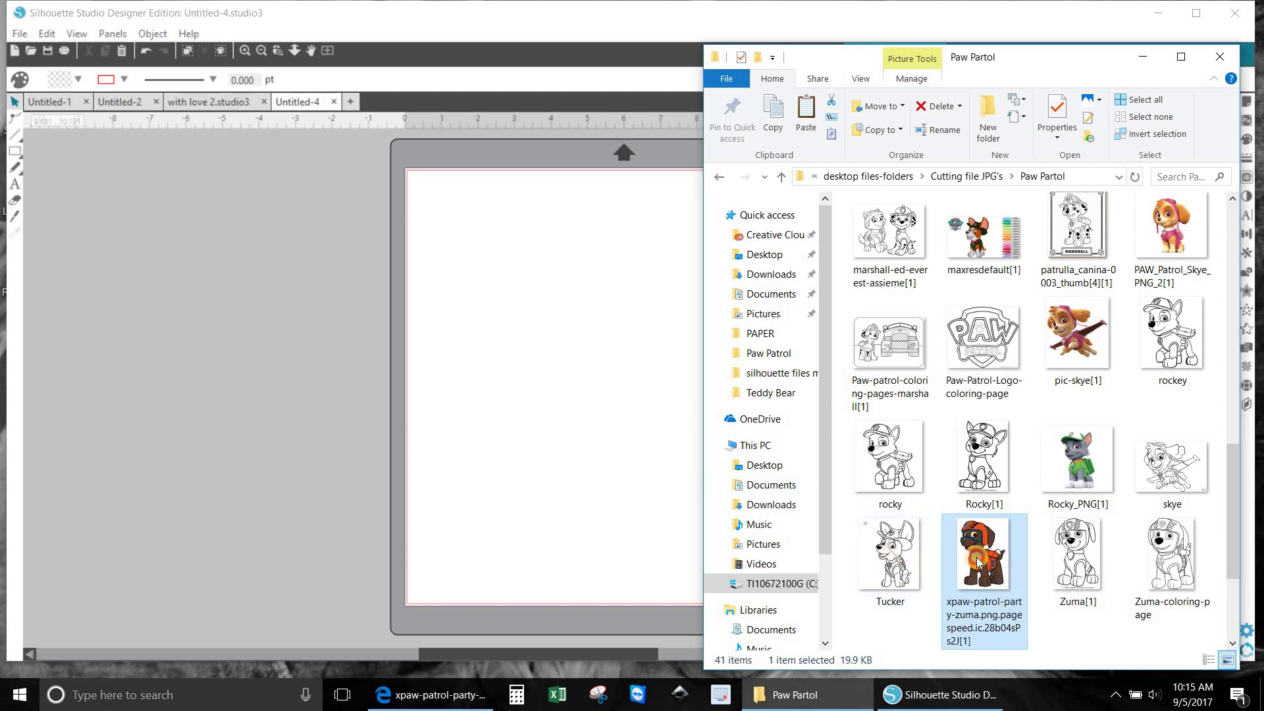
{"action": "left_click_drag", "start_coordinate": [979, 561], "coordinate": [502, 446]}
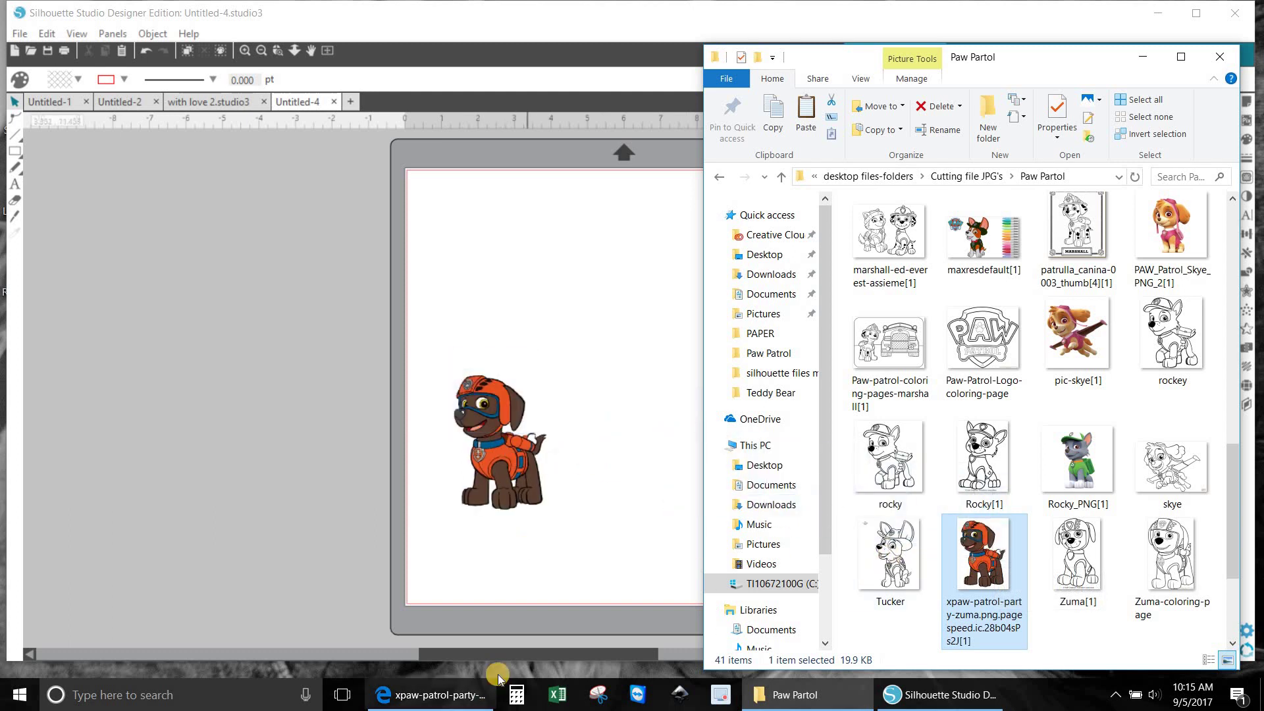
{"action": "left_click", "coordinate": [1157, 58]}
Enlarge the Zuma image to 4.660 × 6.399 in and center it on the mat.
{"action": "left_click_drag", "start_coordinate": [582, 474], "coordinate": [666, 443]}
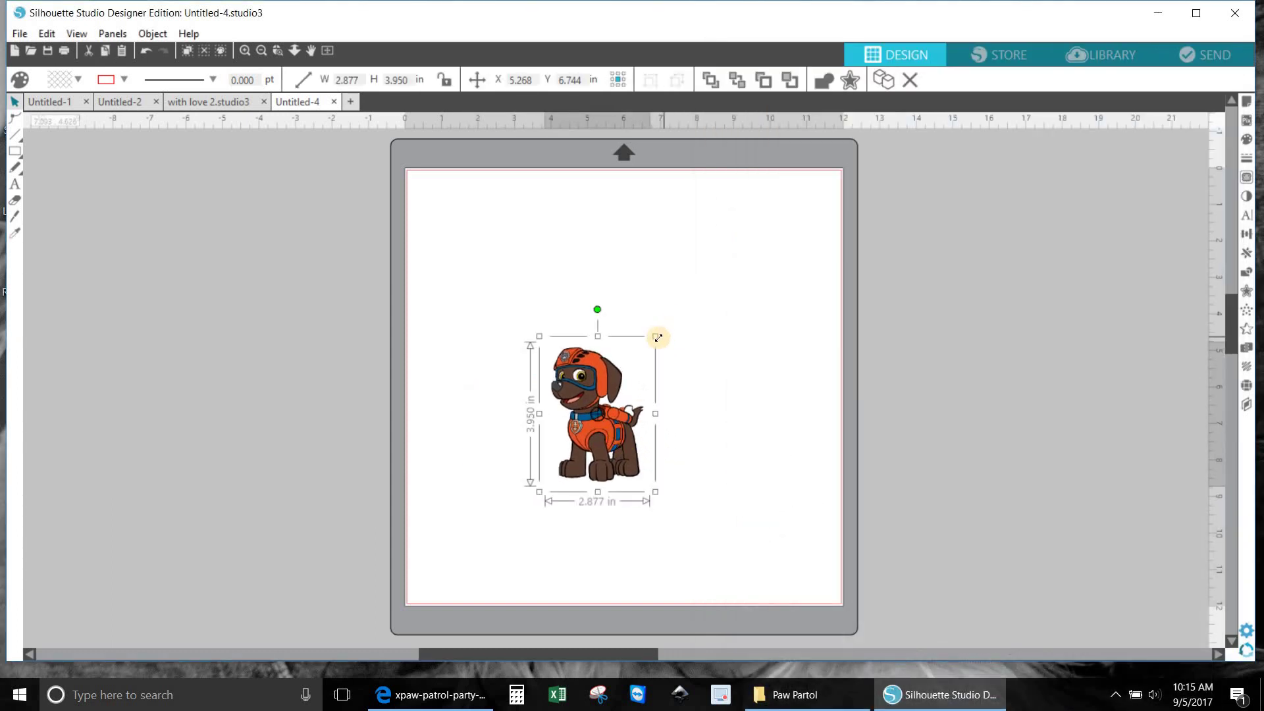
{"action": "left_click_drag", "start_coordinate": [656, 335], "coordinate": [713, 249]}
{"action": "left_click", "coordinate": [611, 453]}
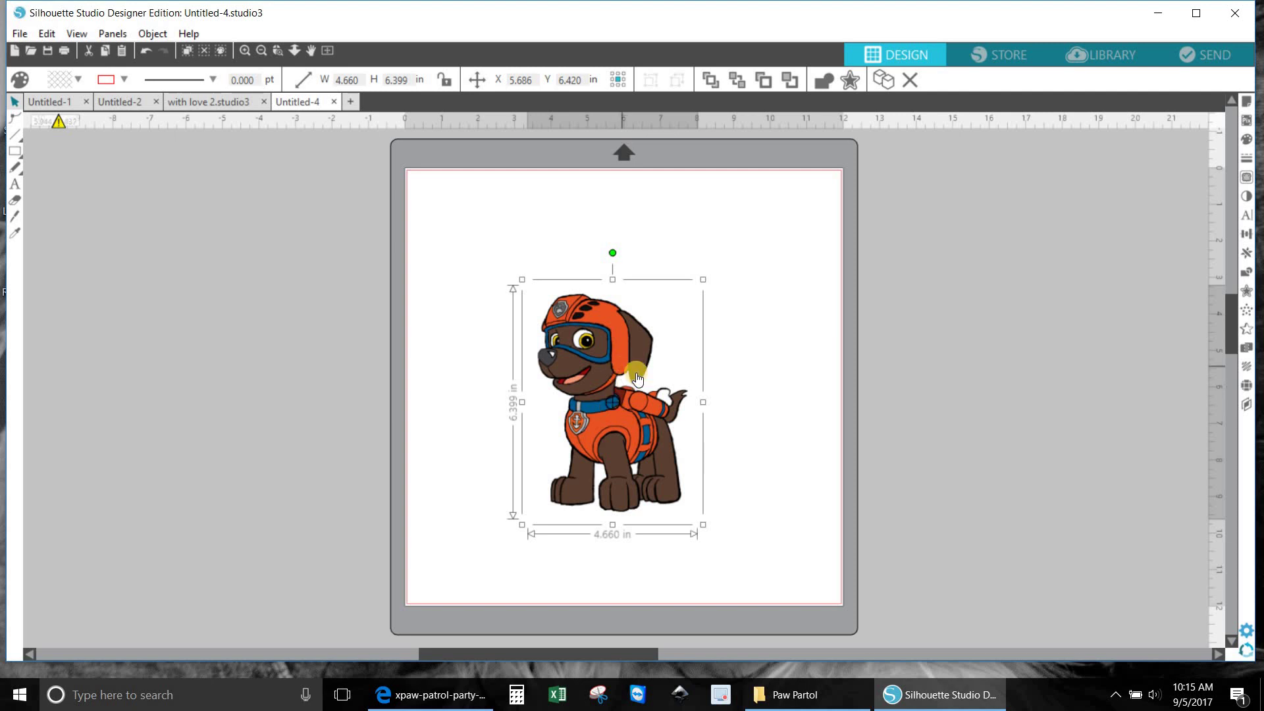
{"action": "left_click", "coordinate": [899, 360]}
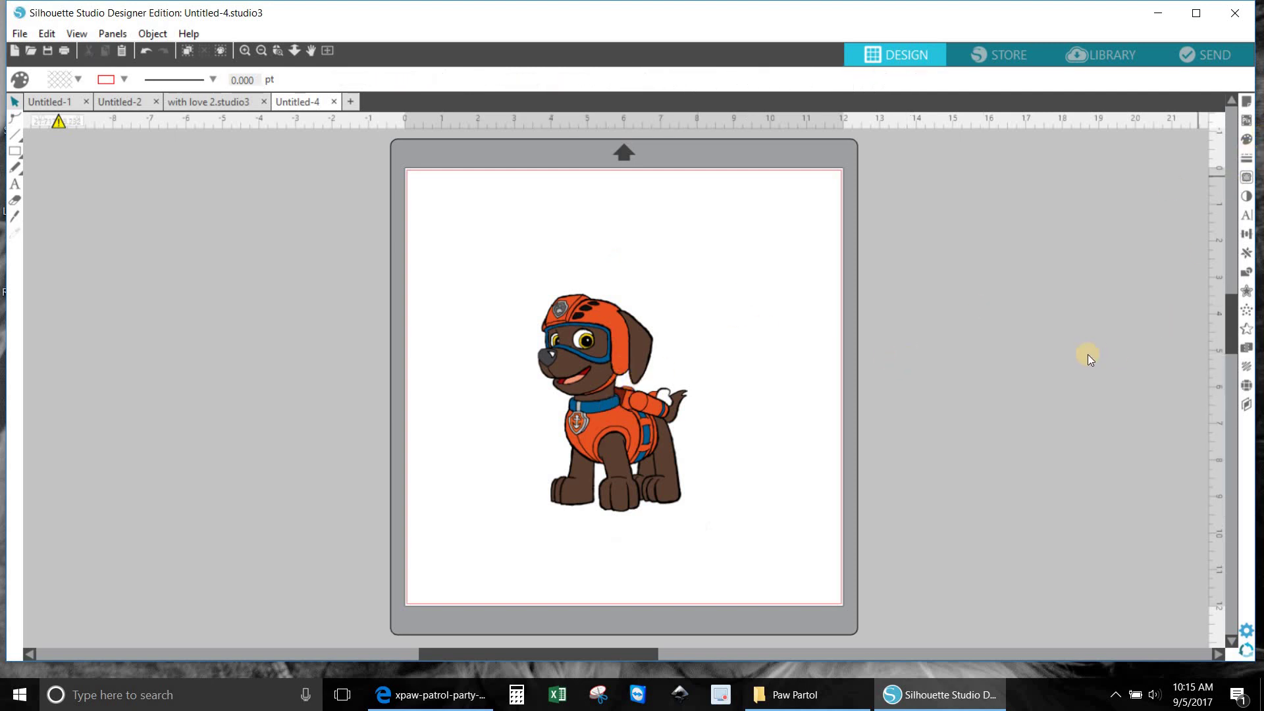
{"action": "left_click_drag", "start_coordinate": [613, 431], "coordinate": [1016, 389]}
{"action": "left_click", "coordinate": [1057, 282]}
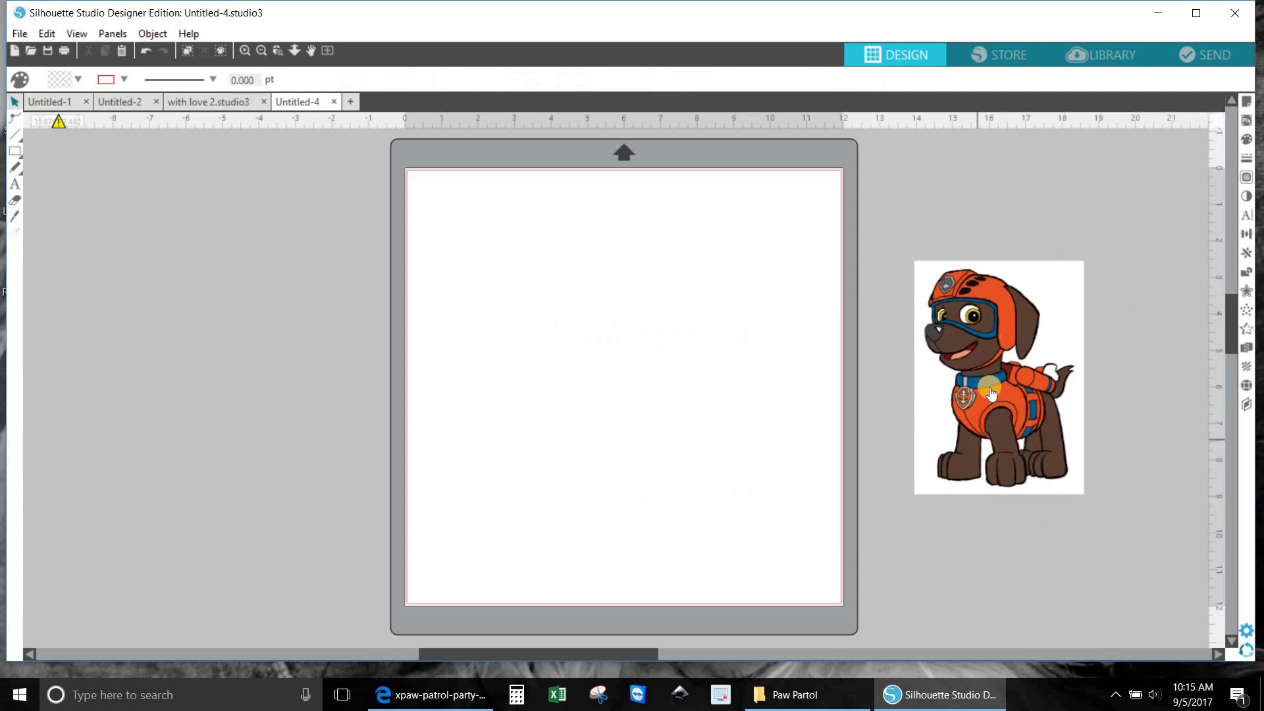
{"action": "left_click_drag", "start_coordinate": [989, 389], "coordinate": [602, 400]}
{"action": "left_click", "coordinate": [702, 465]}
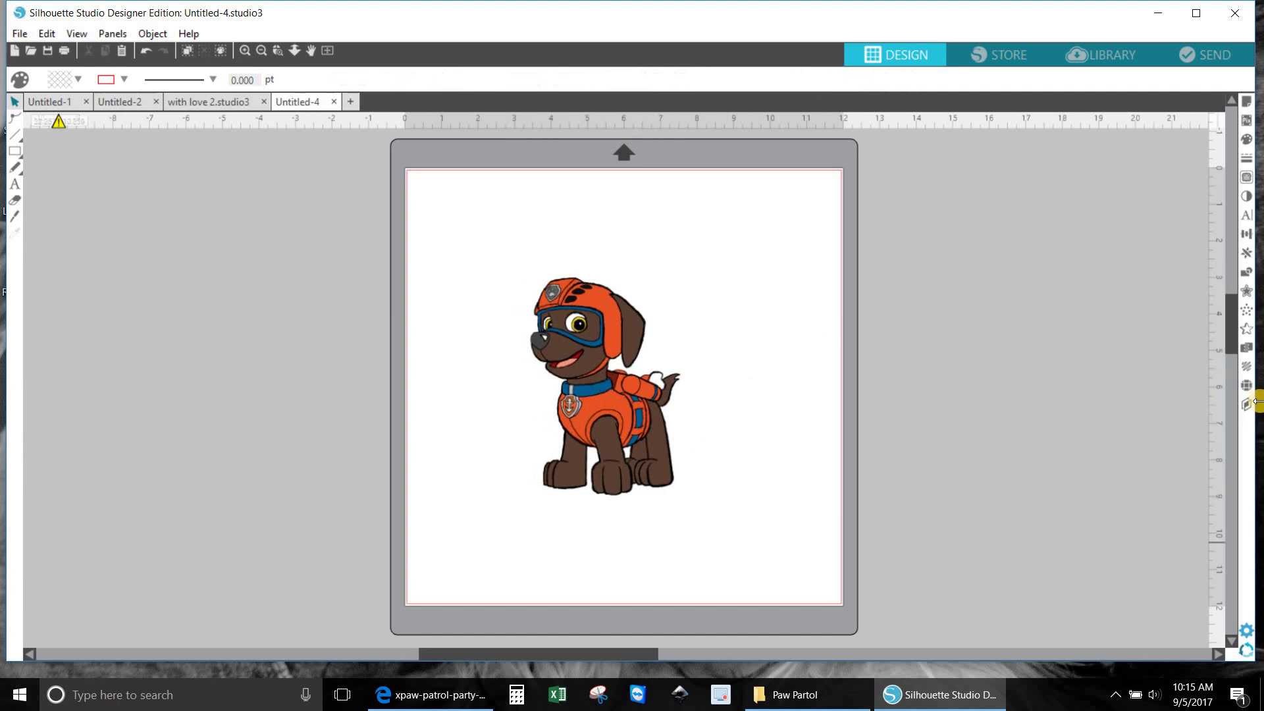
In the Trace panel, mark a trace area covering the whole dog.
{"action": "left_click", "coordinate": [1245, 178]}
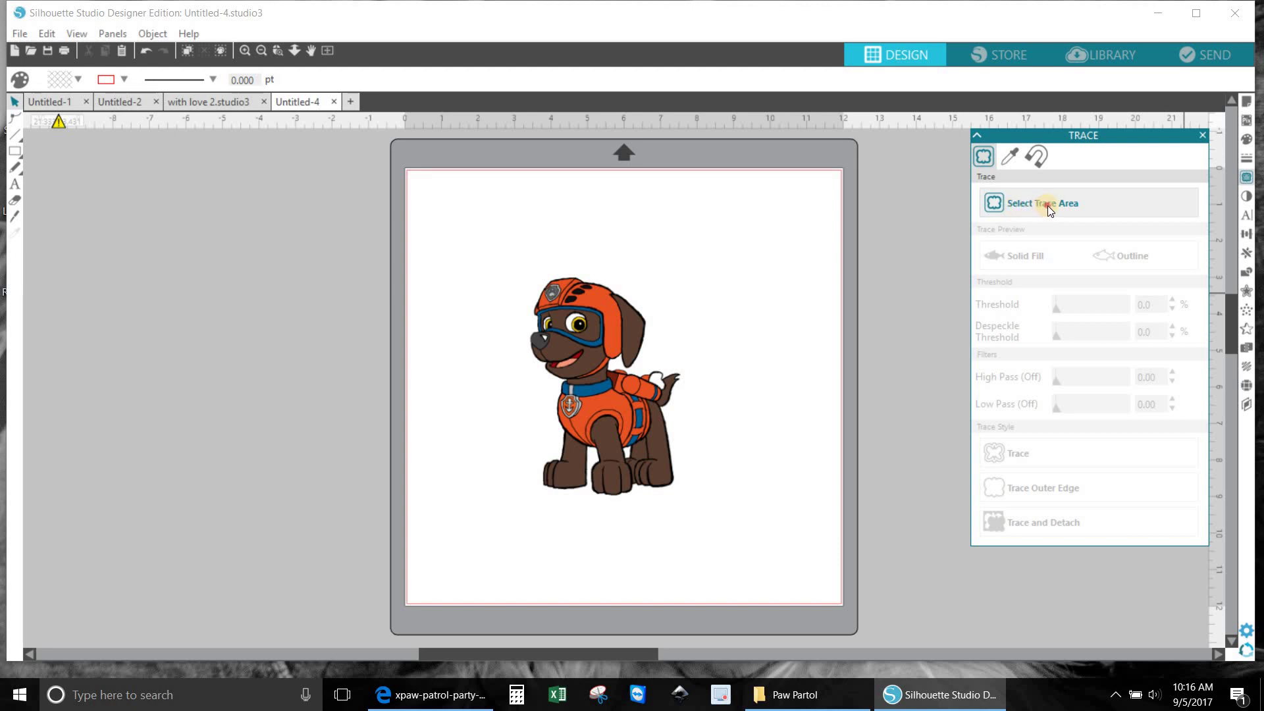
{"action": "left_click", "coordinate": [1045, 206]}
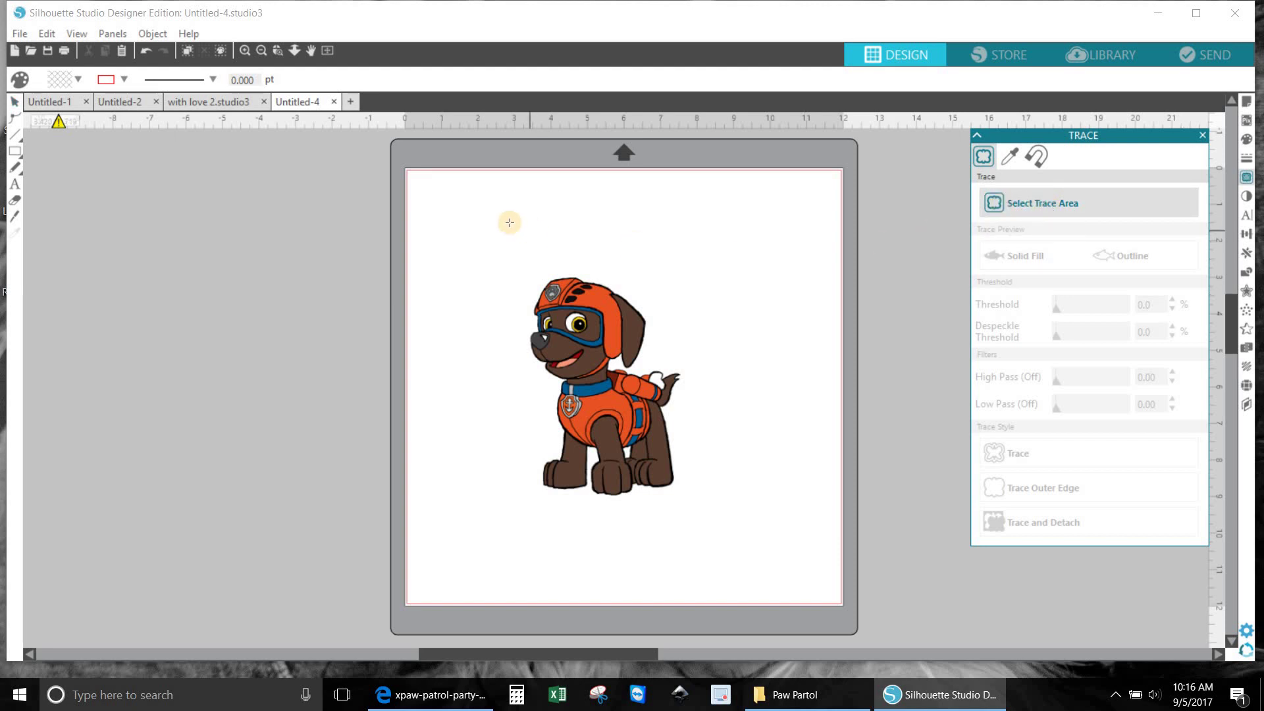
{"action": "mouse_move", "coordinate": [456, 216]}
{"action": "left_mouse_down"}
{"action": "mouse_move", "coordinate": [660, 290]}
{"action": "mouse_move", "coordinate": [731, 366]}
{"action": "left_mouse_up"}
{"action": "left_click_drag", "start_coordinate": [764, 498], "coordinate": [760, 602]}
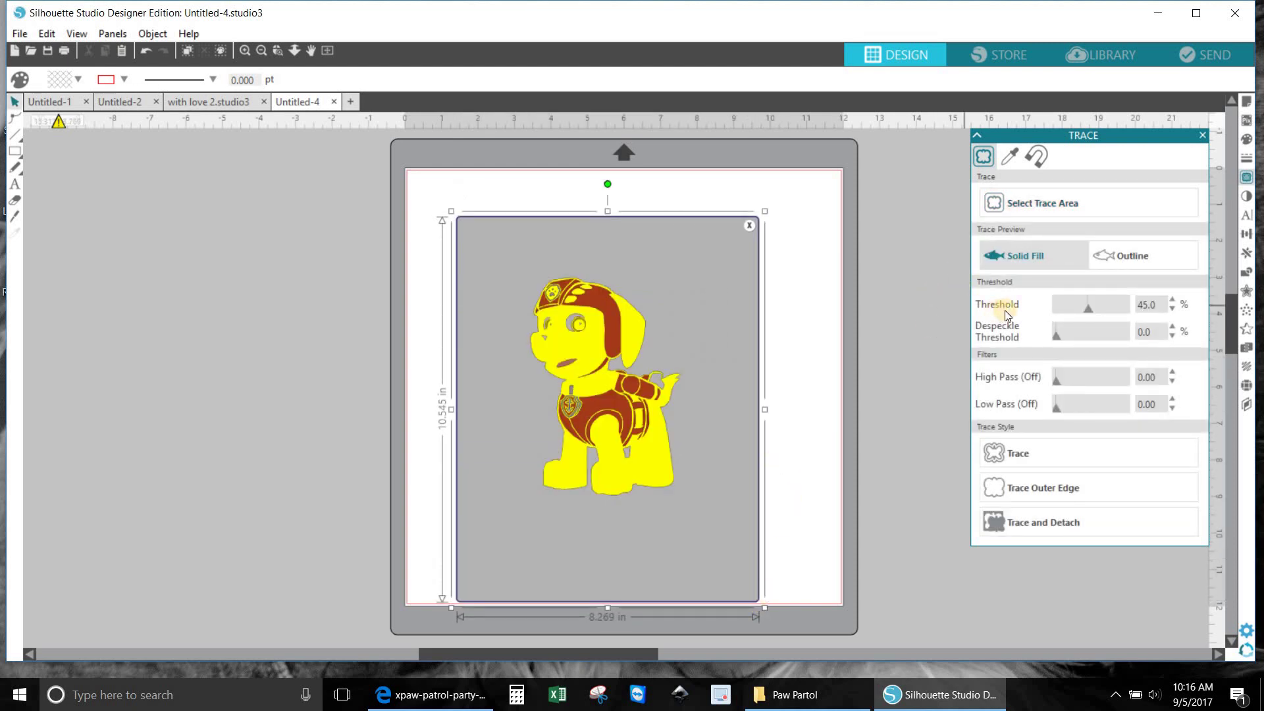
Adjust the trace threshold to 79.0% so the dog fills solid yellow.
{"action": "left_click_drag", "start_coordinate": [1089, 310], "coordinate": [1103, 310]}
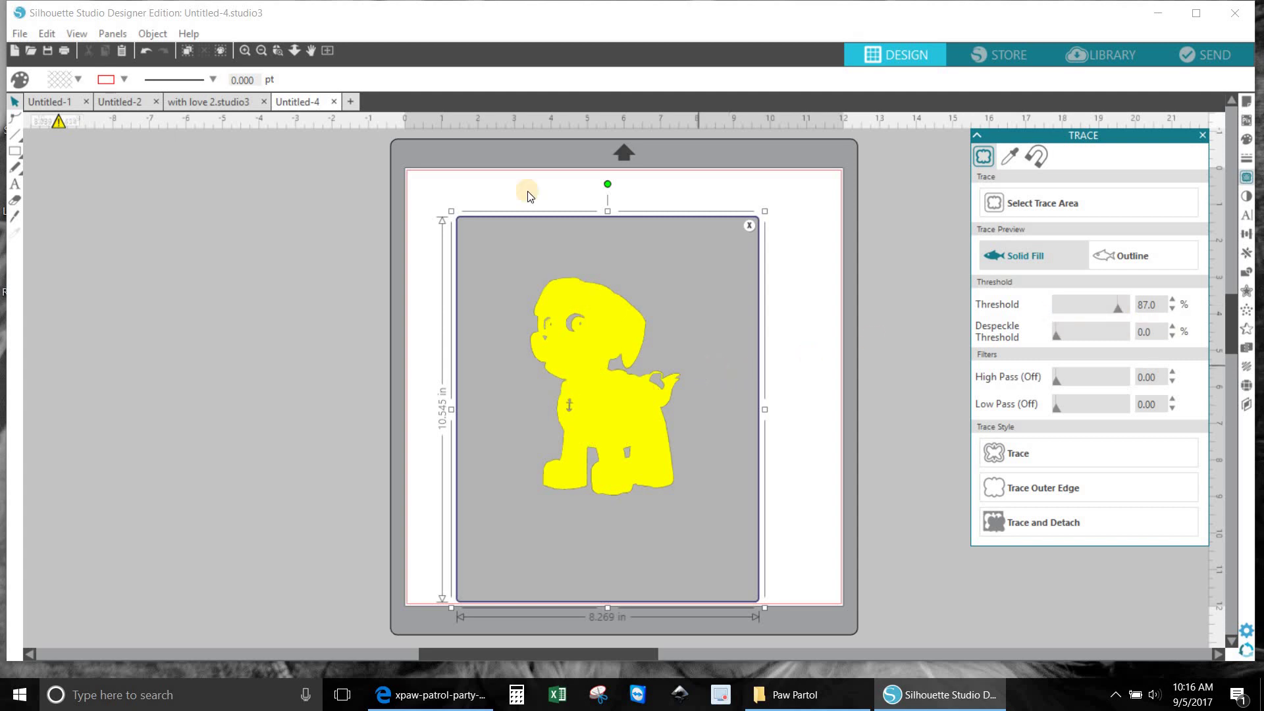
{"action": "left_click", "coordinate": [246, 50]}
{"action": "left_click", "coordinate": [246, 51]}
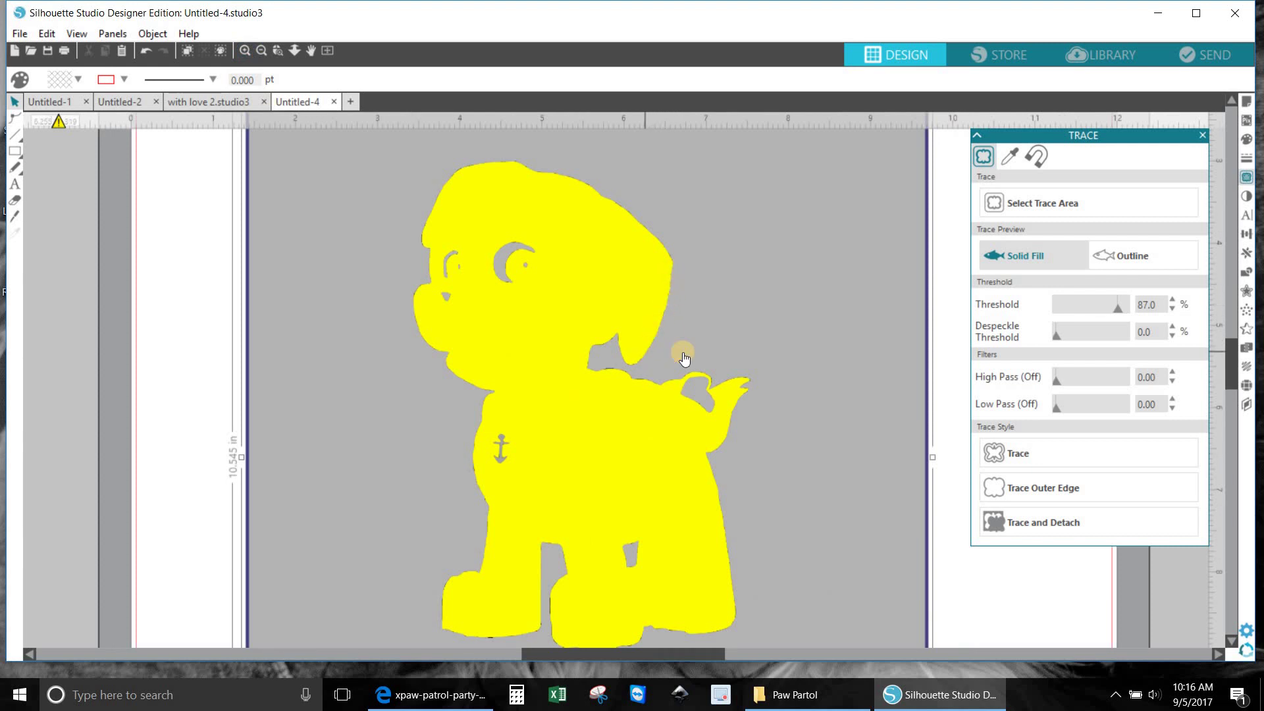
{"action": "left_click", "coordinate": [1174, 308]}
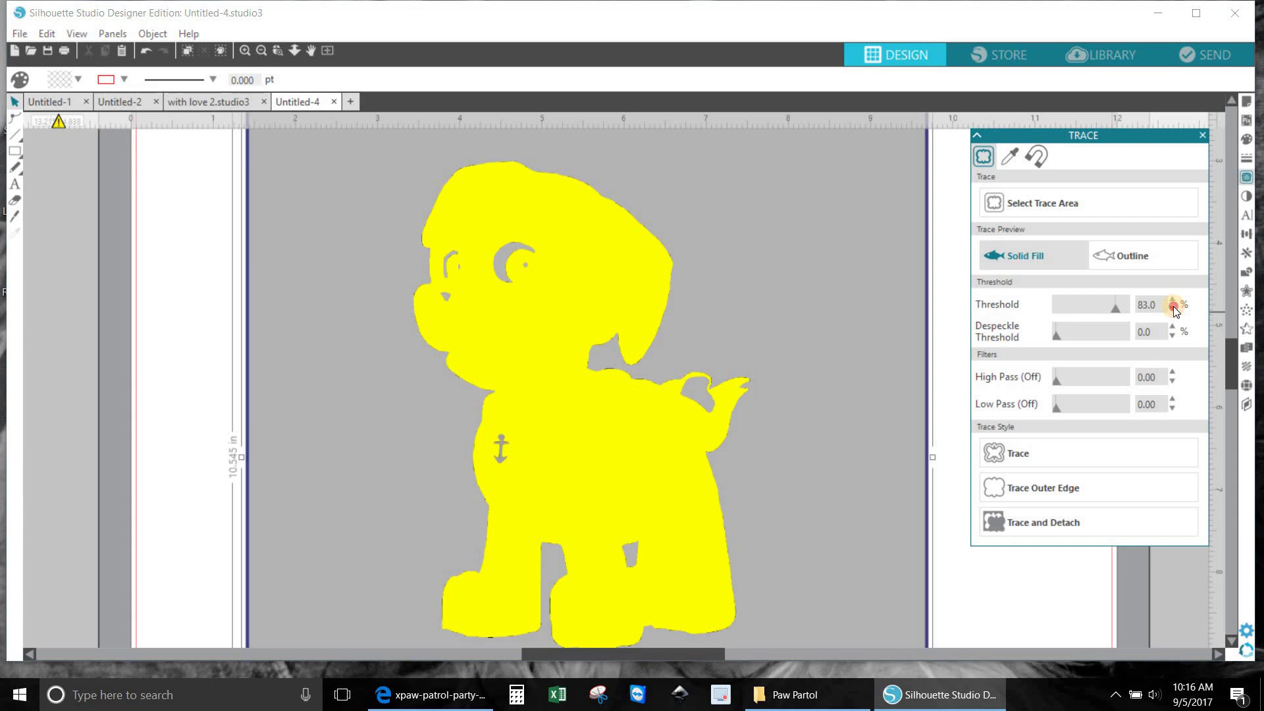
{"action": "left_click", "coordinate": [1170, 309]}
{"action": "scroll", "coordinate": [625, 490], "scroll_direction": "down", "scroll_amount": 2}
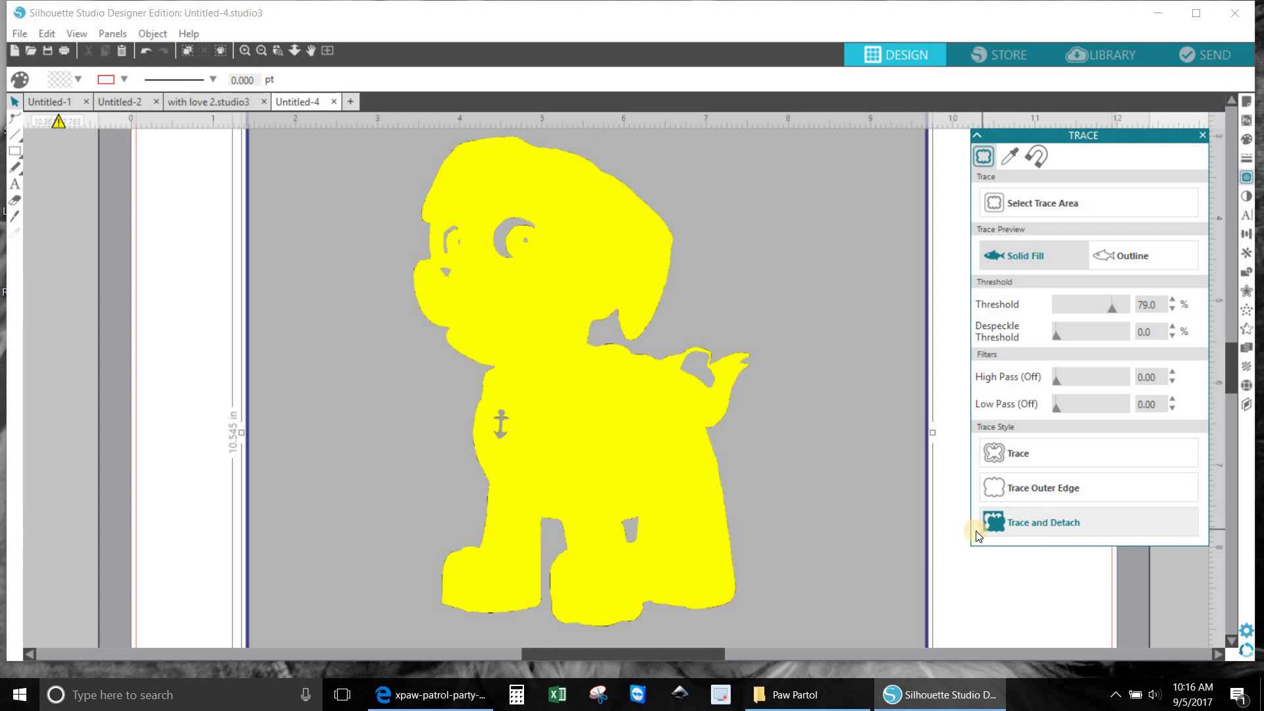
Trace and Detach the dog, close the Trace panel, then drag the grey silhouette aside and delete it.
{"action": "left_click", "coordinate": [1044, 521]}
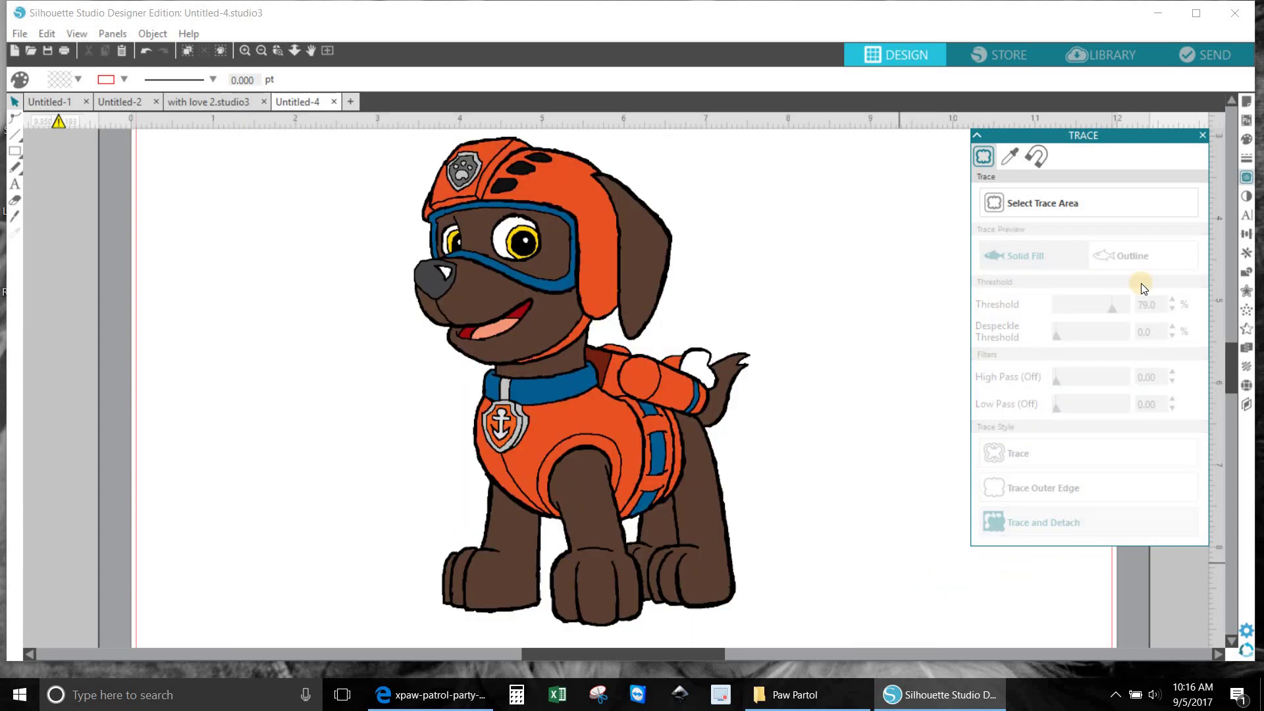
{"action": "left_click", "coordinate": [265, 50]}
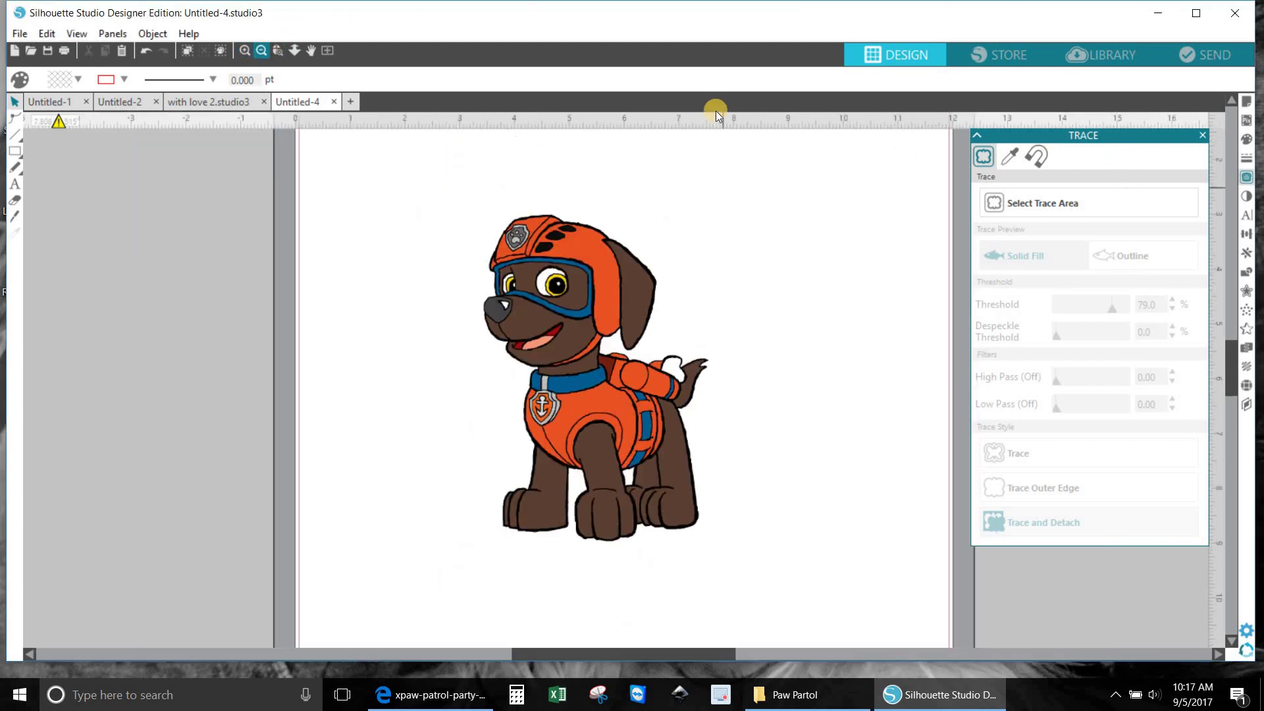
{"action": "left_click", "coordinate": [1203, 135]}
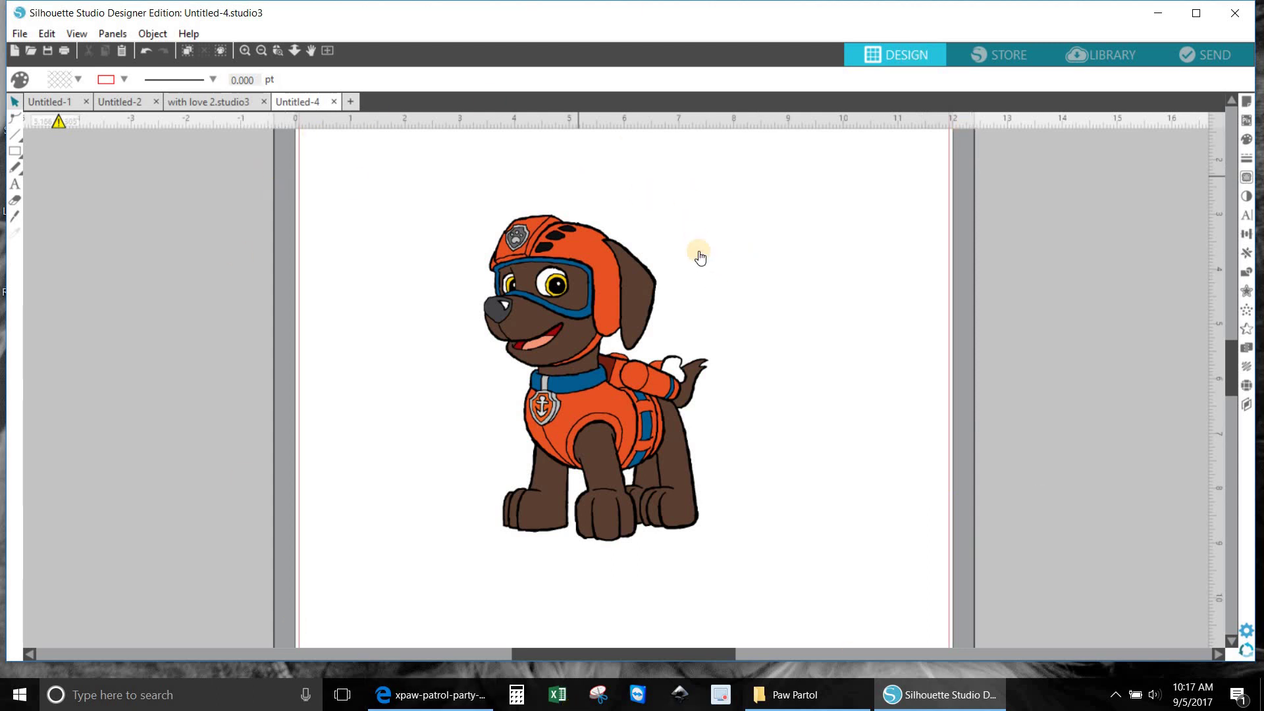
{"action": "left_click", "coordinate": [680, 270]}
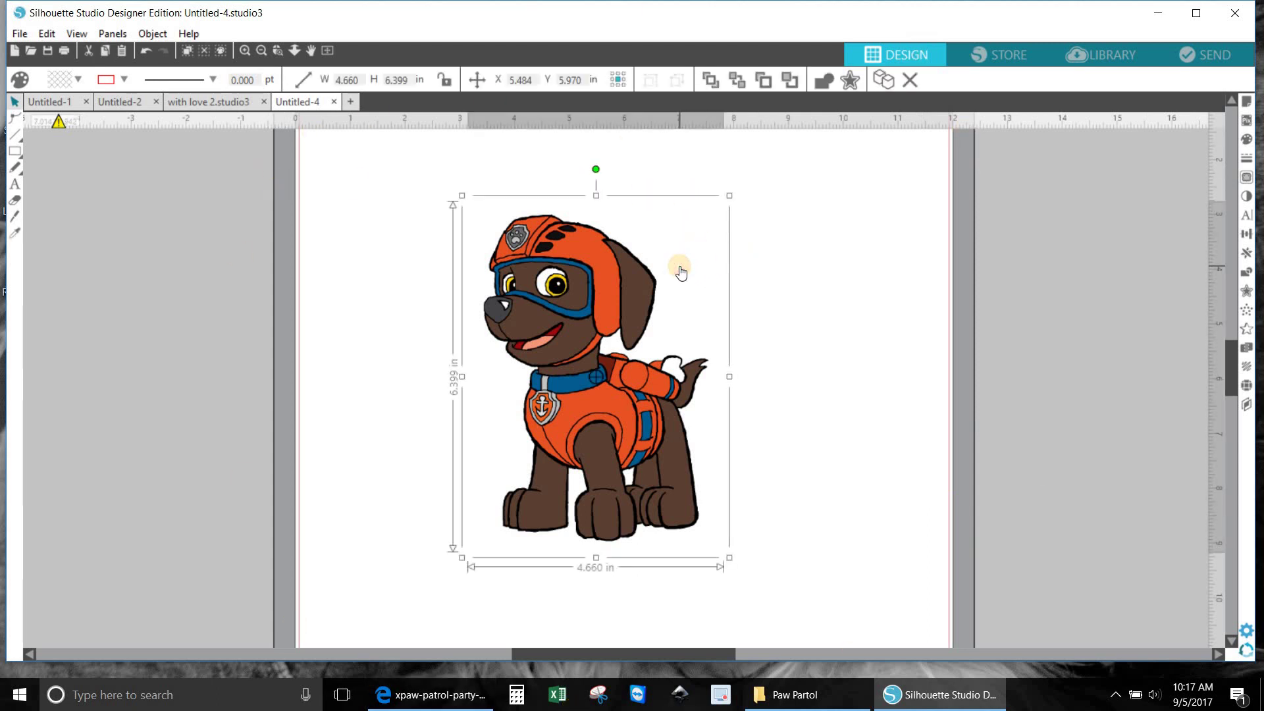
{"action": "mouse_move", "coordinate": [680, 270]}
{"action": "left_mouse_down"}
{"action": "mouse_move", "coordinate": [1152, 302]}
{"action": "mouse_move", "coordinate": [1177, 268]}
{"action": "left_mouse_up"}
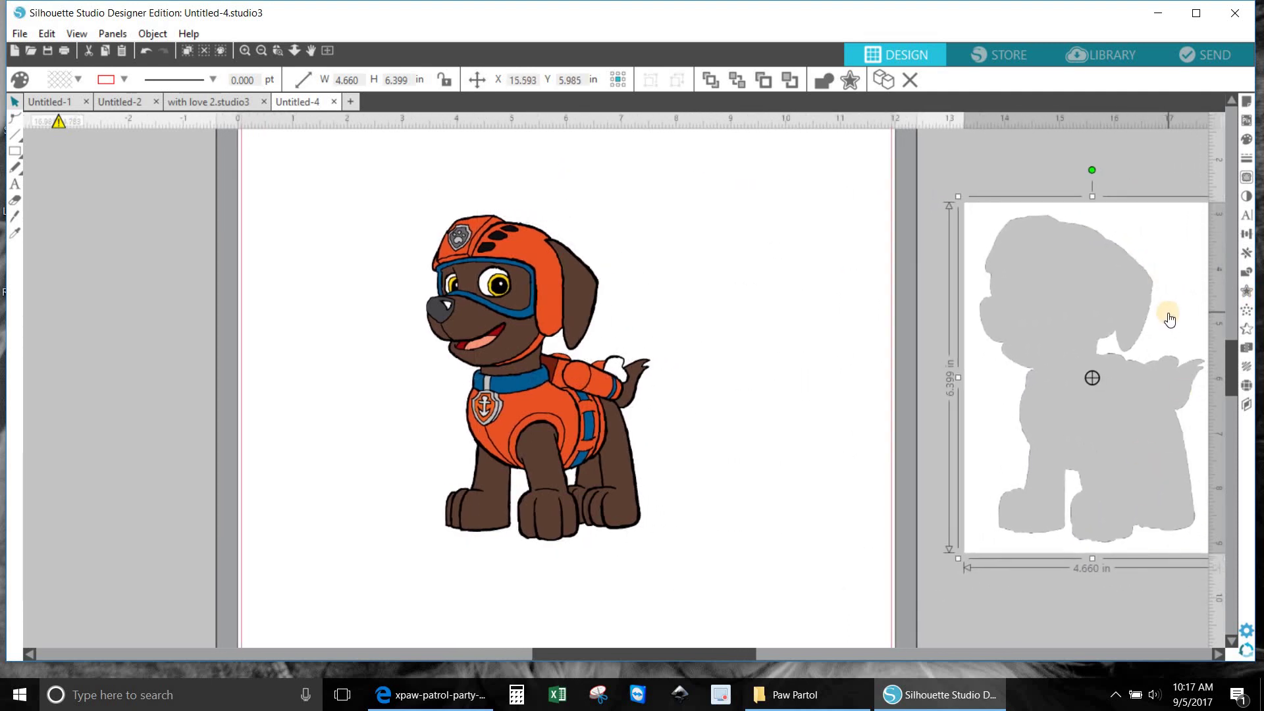
{"action": "key", "text": "Delete"}
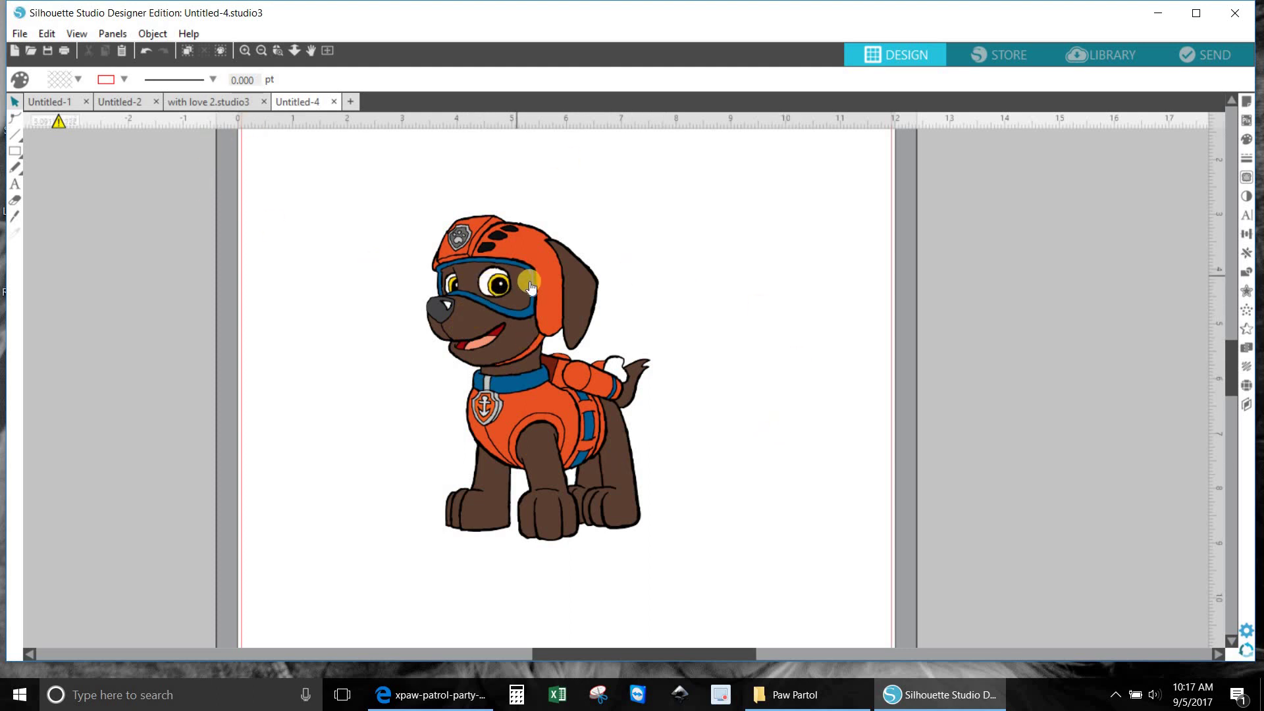
Select the colour Zuma image and shift it slightly right near the page centre.
{"action": "left_click_drag", "start_coordinate": [541, 290], "coordinate": [574, 300]}
{"action": "left_click", "coordinate": [405, 166]}
{"action": "left_click", "coordinate": [148, 51]}
{"action": "left_click_drag", "start_coordinate": [275, 141], "coordinate": [425, 183]}
{"action": "left_click_drag", "start_coordinate": [609, 262], "coordinate": [806, 629]}
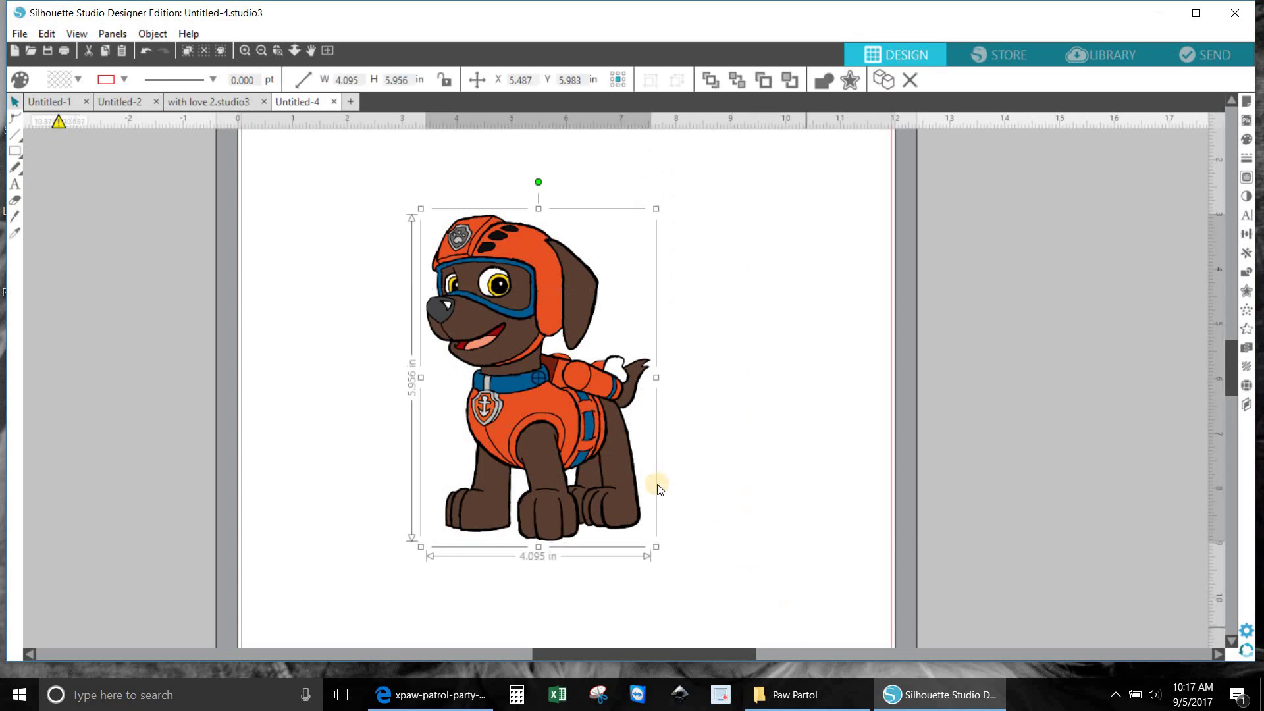
{"action": "right_click", "coordinate": [627, 468]}
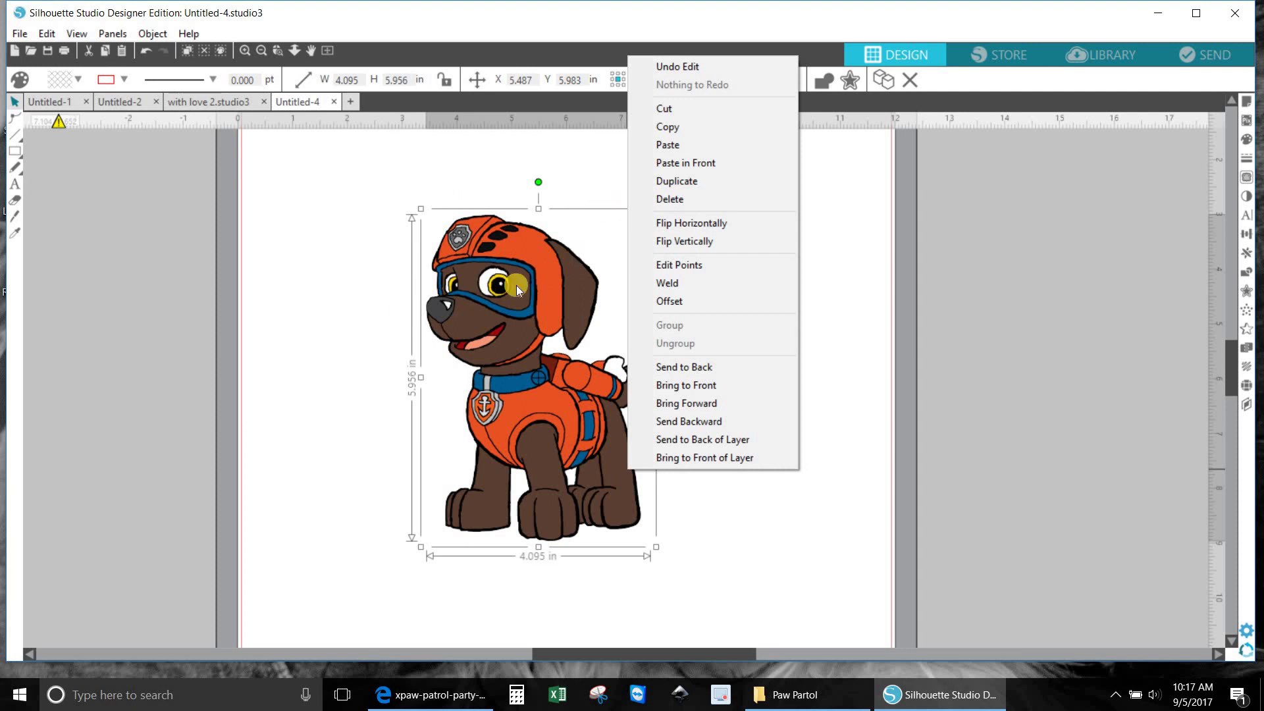
{"action": "left_click", "coordinate": [1152, 413]}
{"action": "left_click_drag", "start_coordinate": [552, 407], "coordinate": [568, 408]}
{"action": "key", "text": "Escape"}
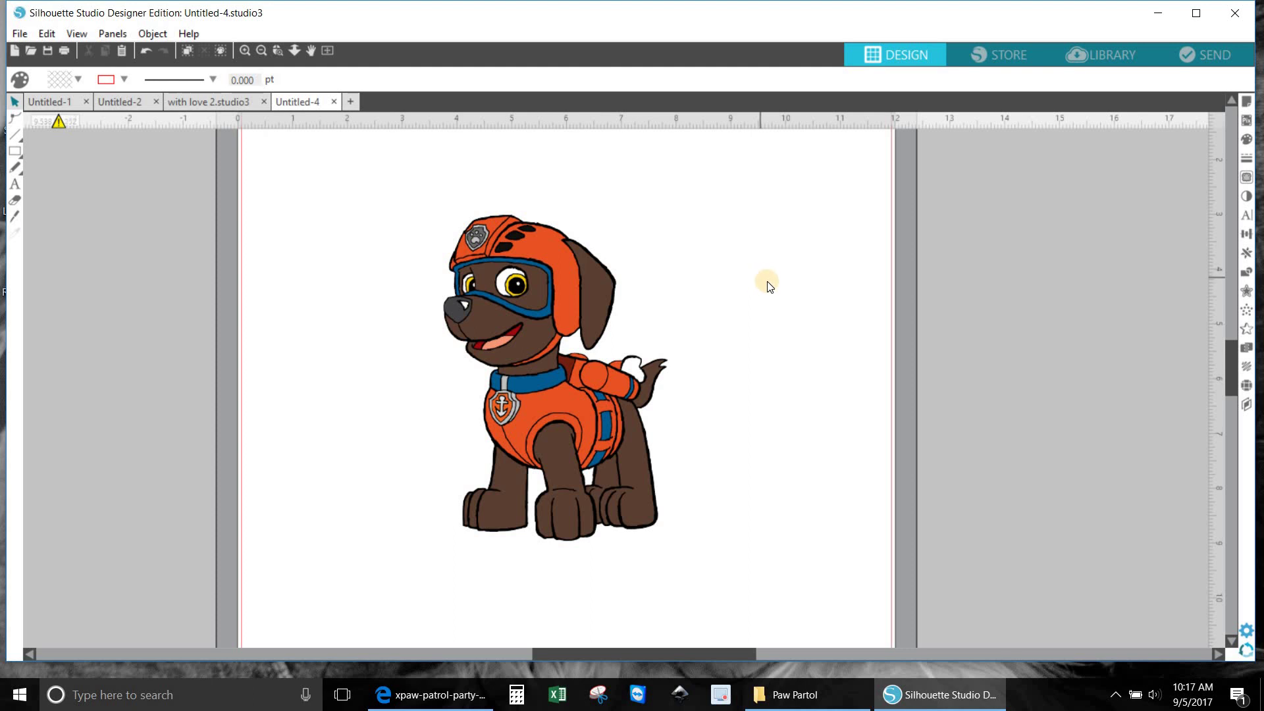
Turn on Show Grid in Page Setup's Grid tab, close the panel, and nudge the dog down slightly.
{"action": "left_click", "coordinate": [1246, 101]}
{"action": "left_click", "coordinate": [1011, 156]}
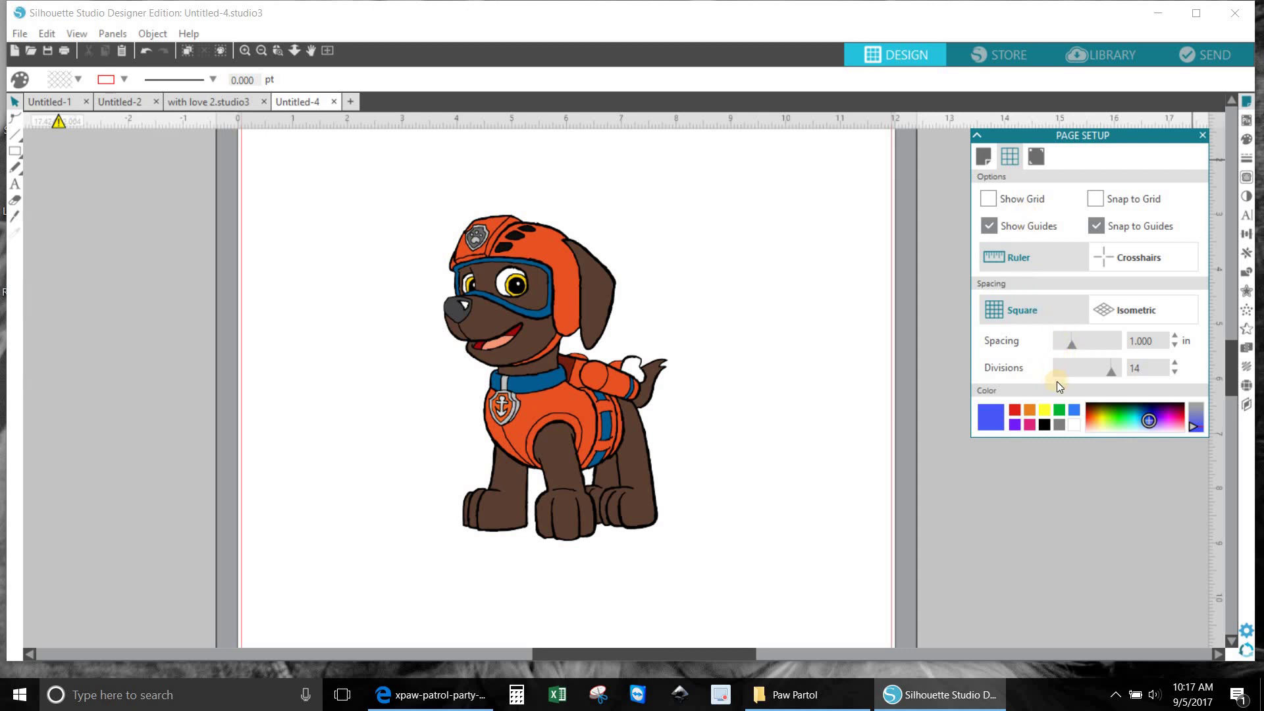
{"action": "left_click", "coordinate": [1006, 200]}
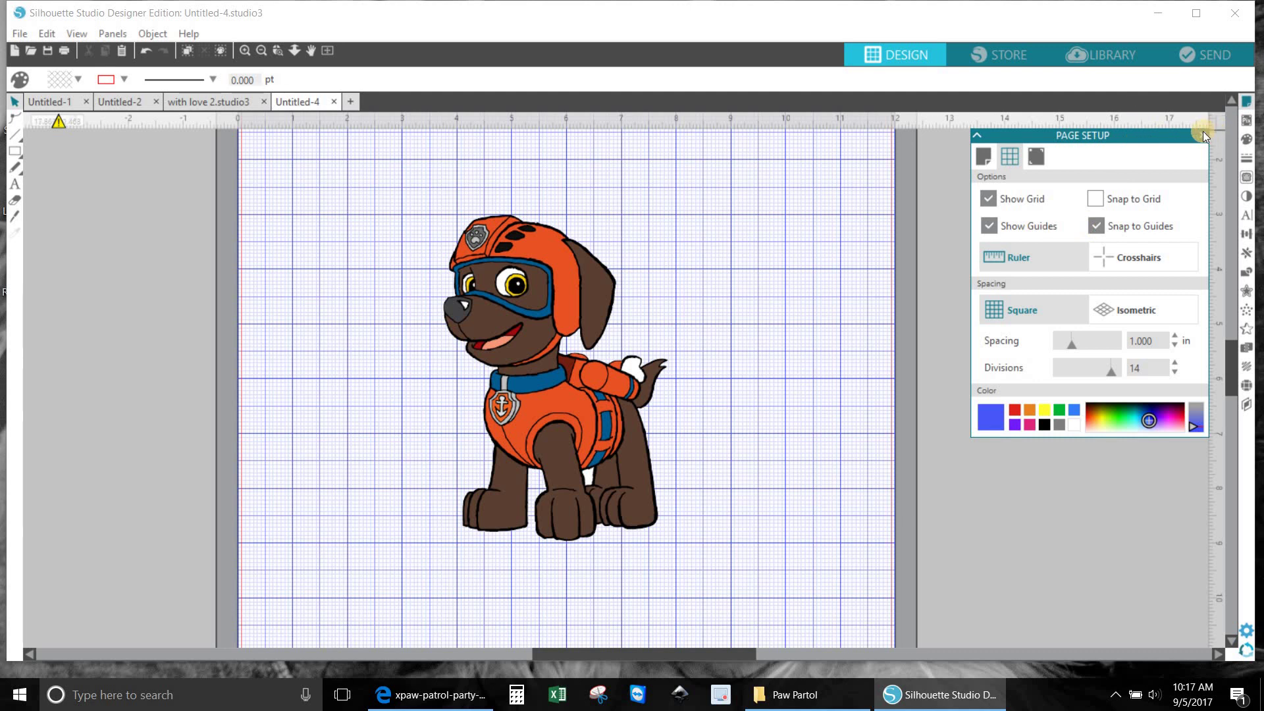
{"action": "left_click", "coordinate": [1202, 136]}
{"action": "left_click_drag", "start_coordinate": [638, 437], "coordinate": [630, 459]}
{"action": "left_click", "coordinate": [658, 257]}
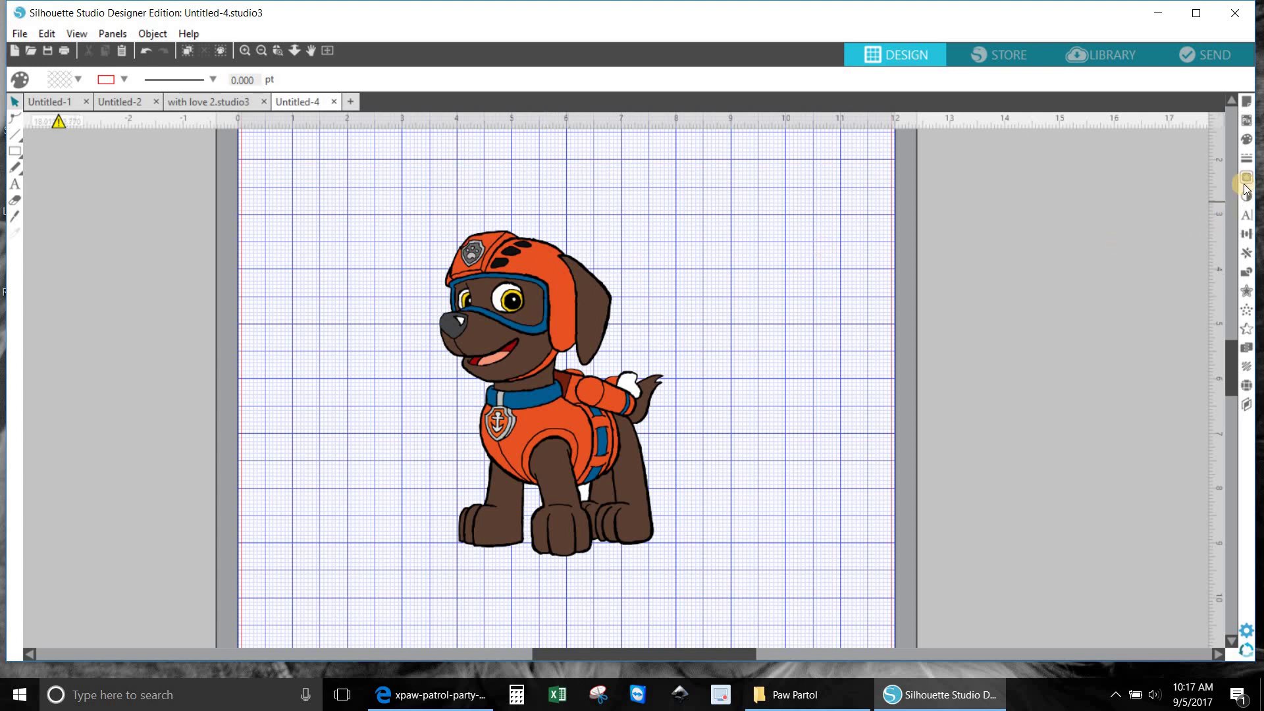
Add an offset outline 0.050 in out from the edge of the Zuma image.
{"action": "left_click", "coordinate": [507, 355]}
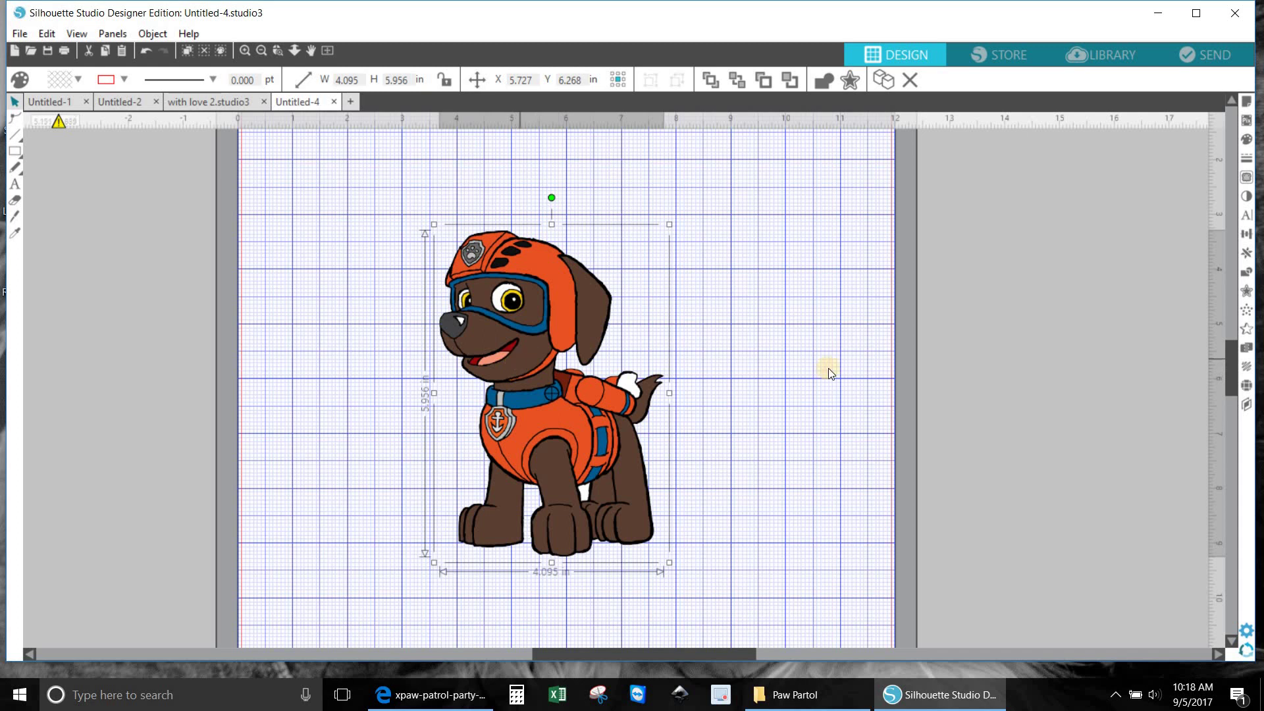
{"action": "left_click", "coordinate": [1249, 292]}
{"action": "left_click", "coordinate": [1016, 180]}
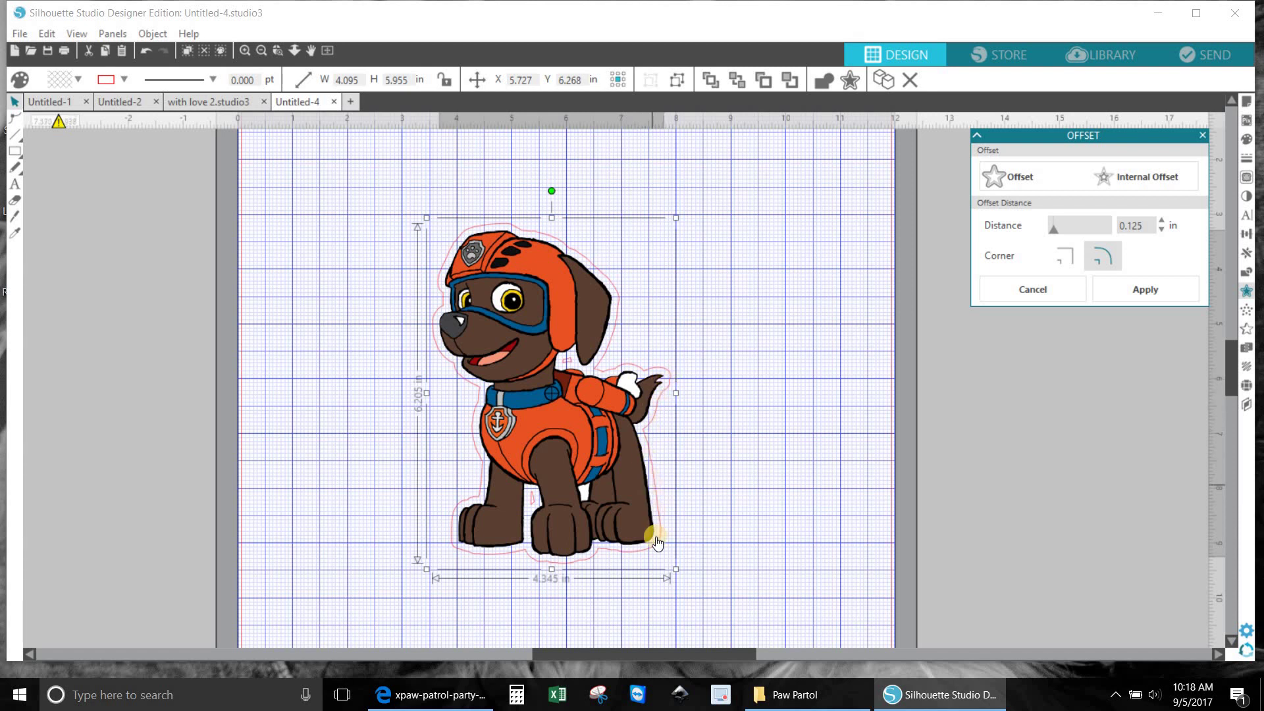
{"action": "left_click", "coordinate": [1160, 228]}
{"action": "left_click", "coordinate": [1160, 228]}
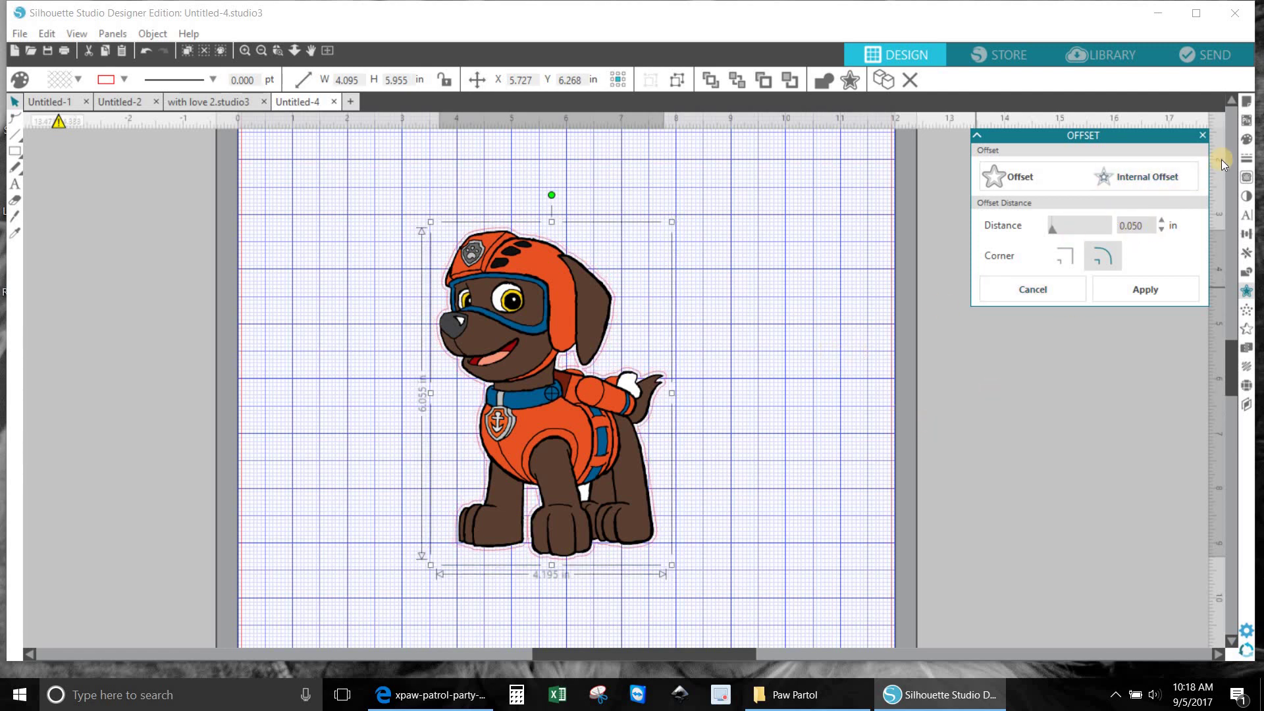
Fill the offset outline with solid white.
{"action": "left_click", "coordinate": [1247, 139]}
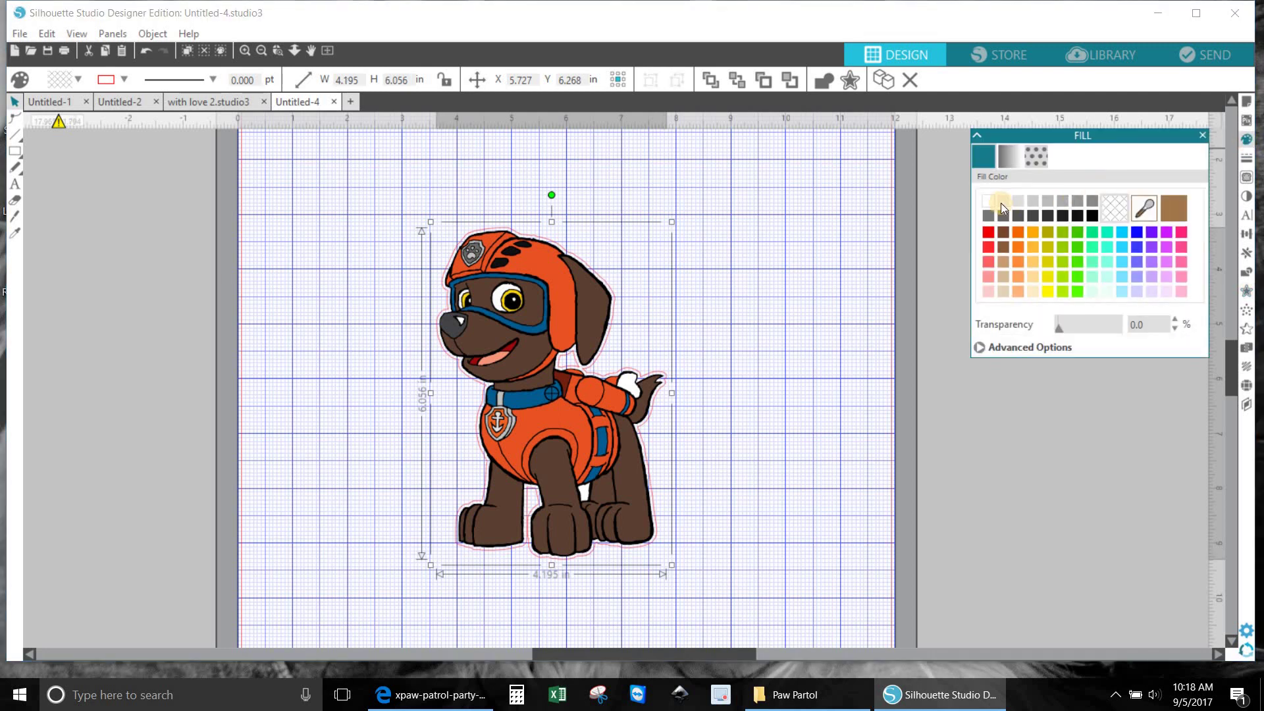
{"action": "left_click", "coordinate": [986, 199]}
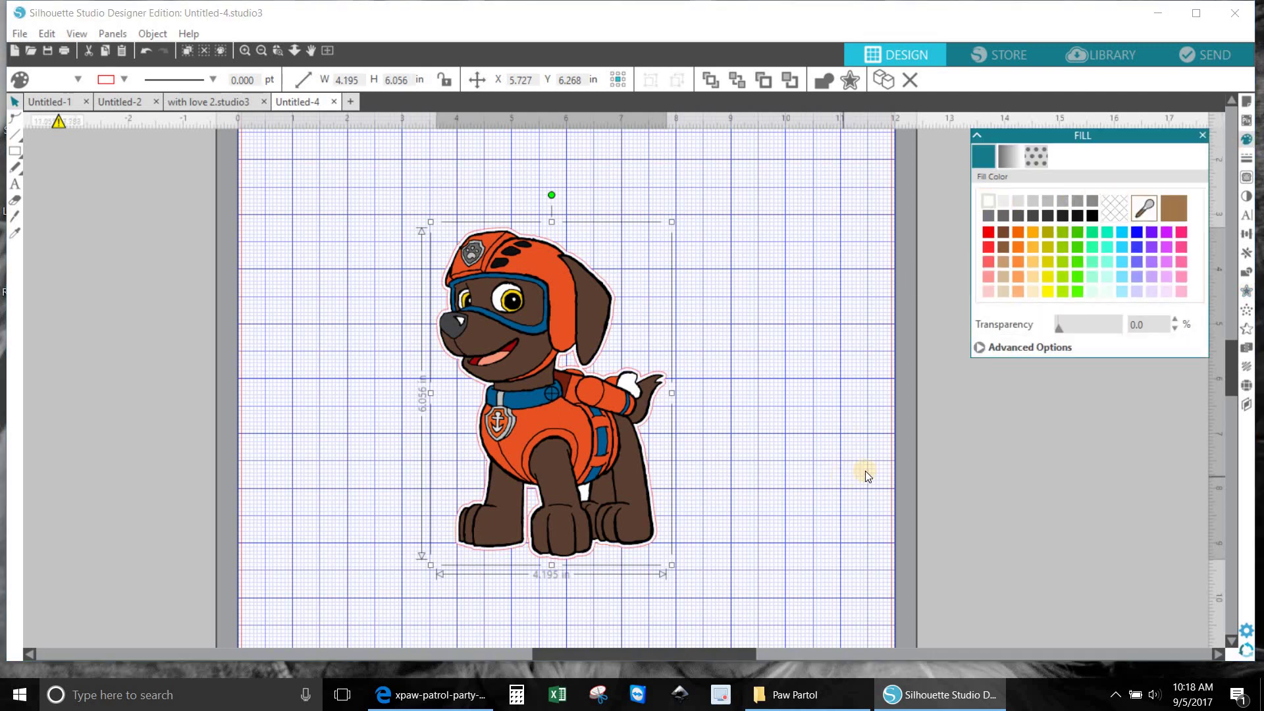
{"action": "left_click", "coordinate": [914, 472]}
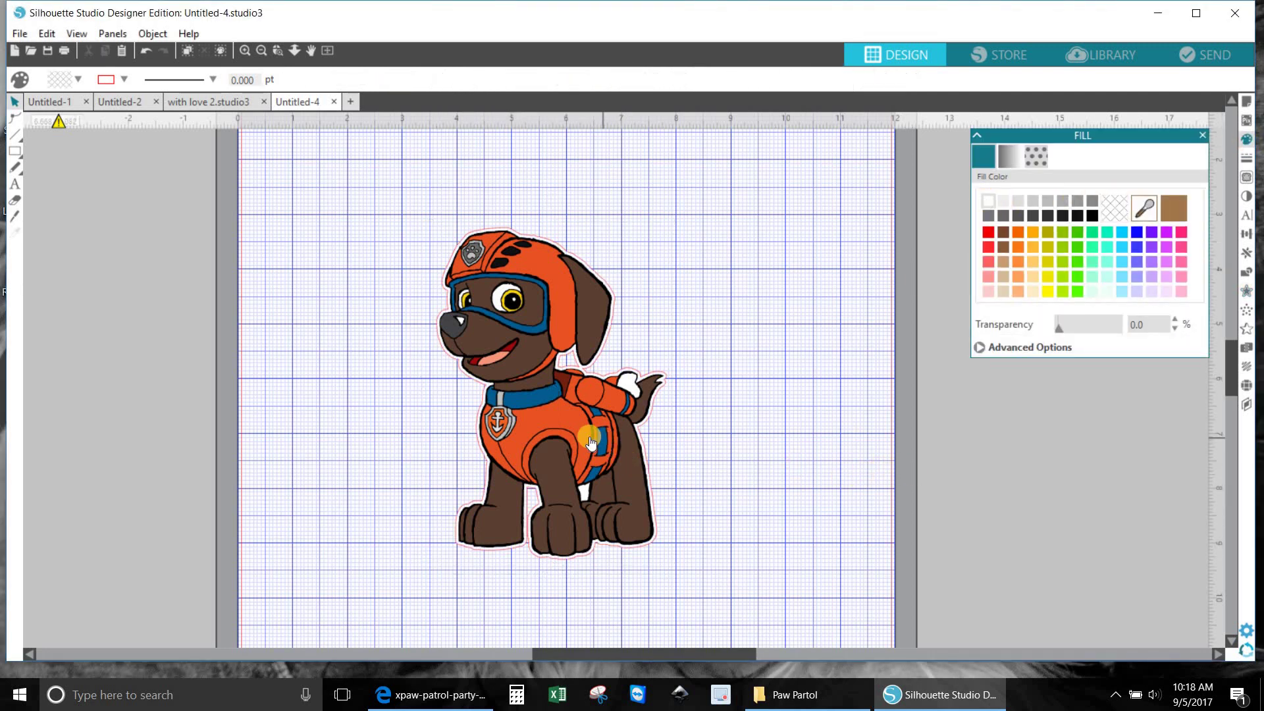
Move the dog aside to check the white border, undo, then marquee-select dog and outline.
{"action": "left_click", "coordinate": [594, 443]}
{"action": "left_click_drag", "start_coordinate": [593, 443], "coordinate": [623, 413]}
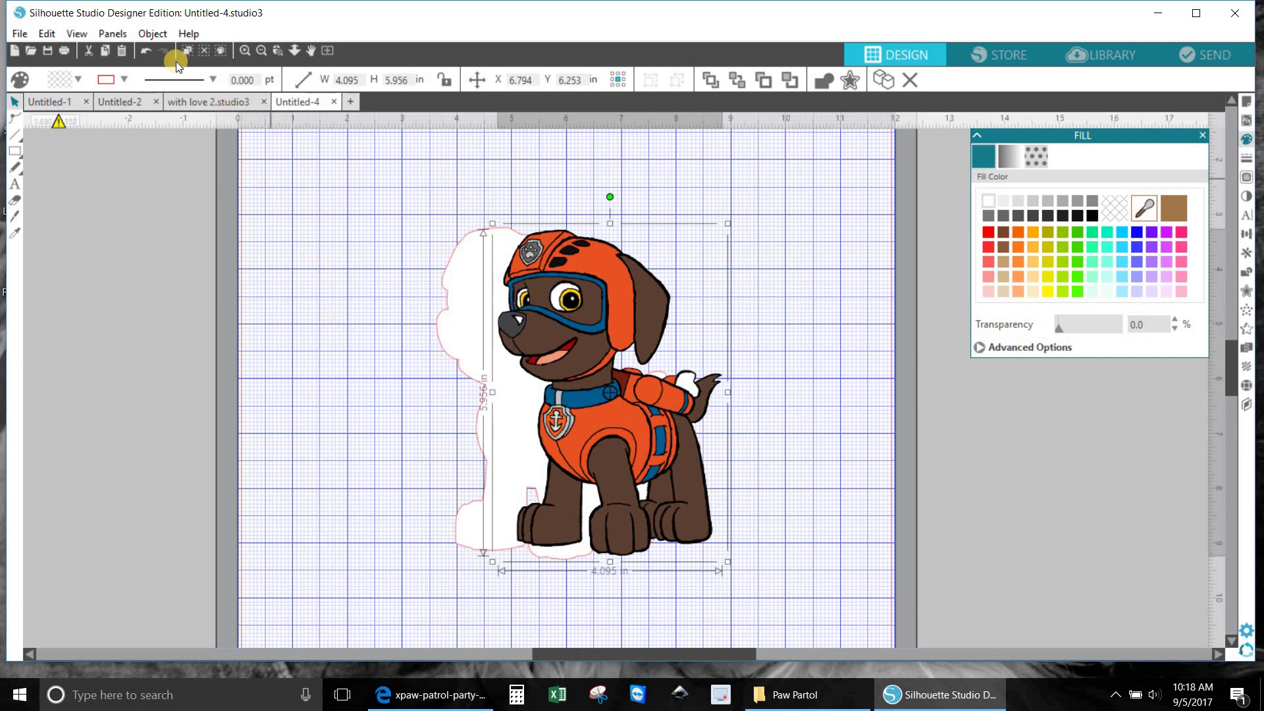
{"action": "key", "text": "ctrl+z"}
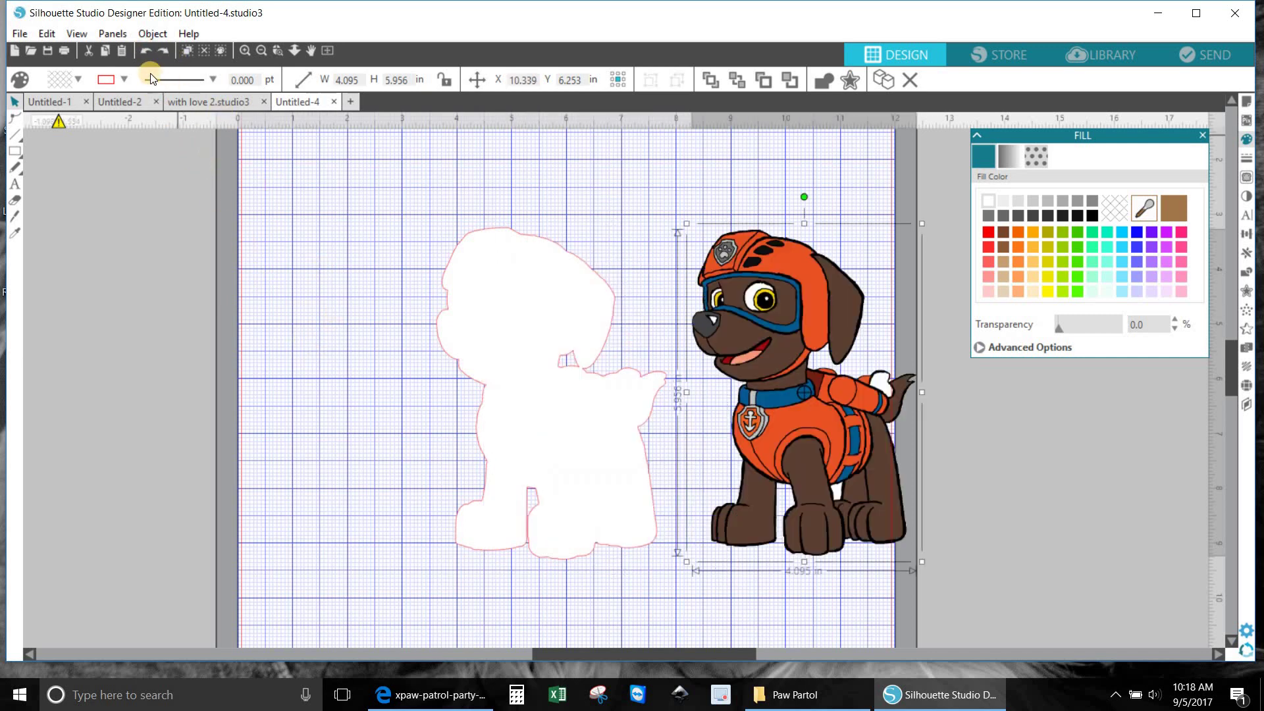
{"action": "left_click", "coordinate": [151, 34]}
{"action": "left_click", "coordinate": [94, 123]}
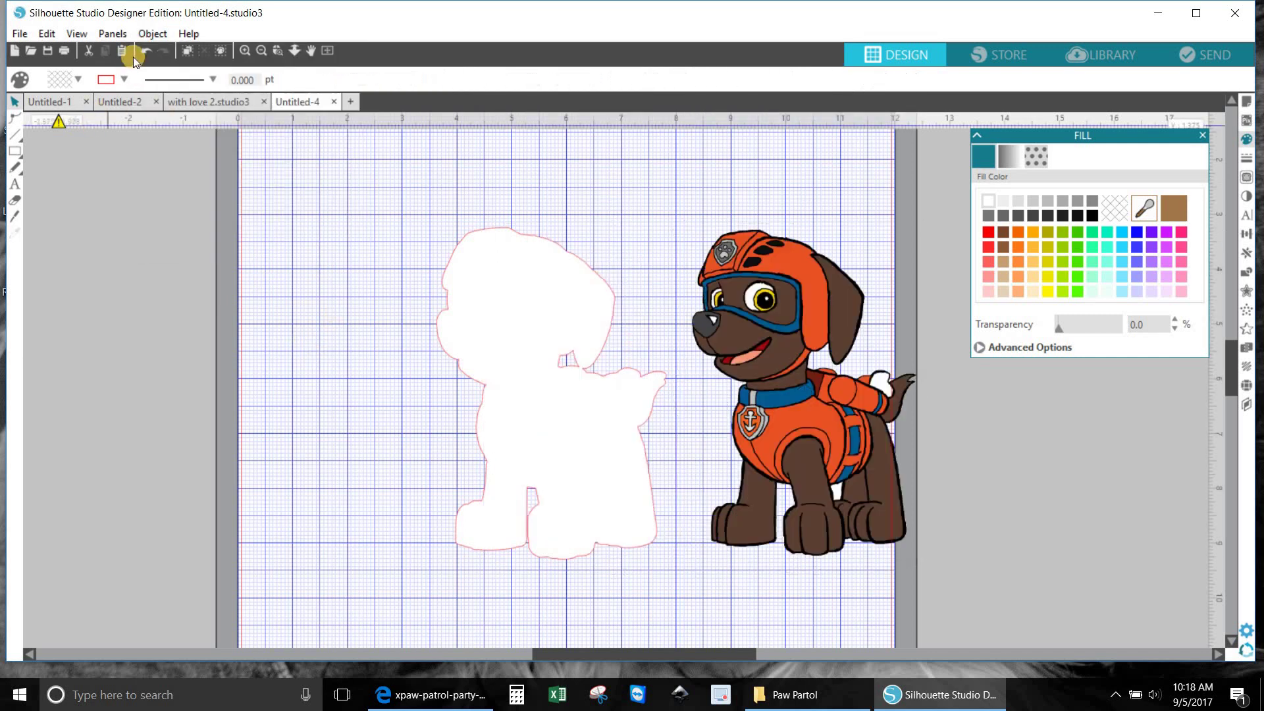
{"action": "left_click", "coordinate": [144, 54]}
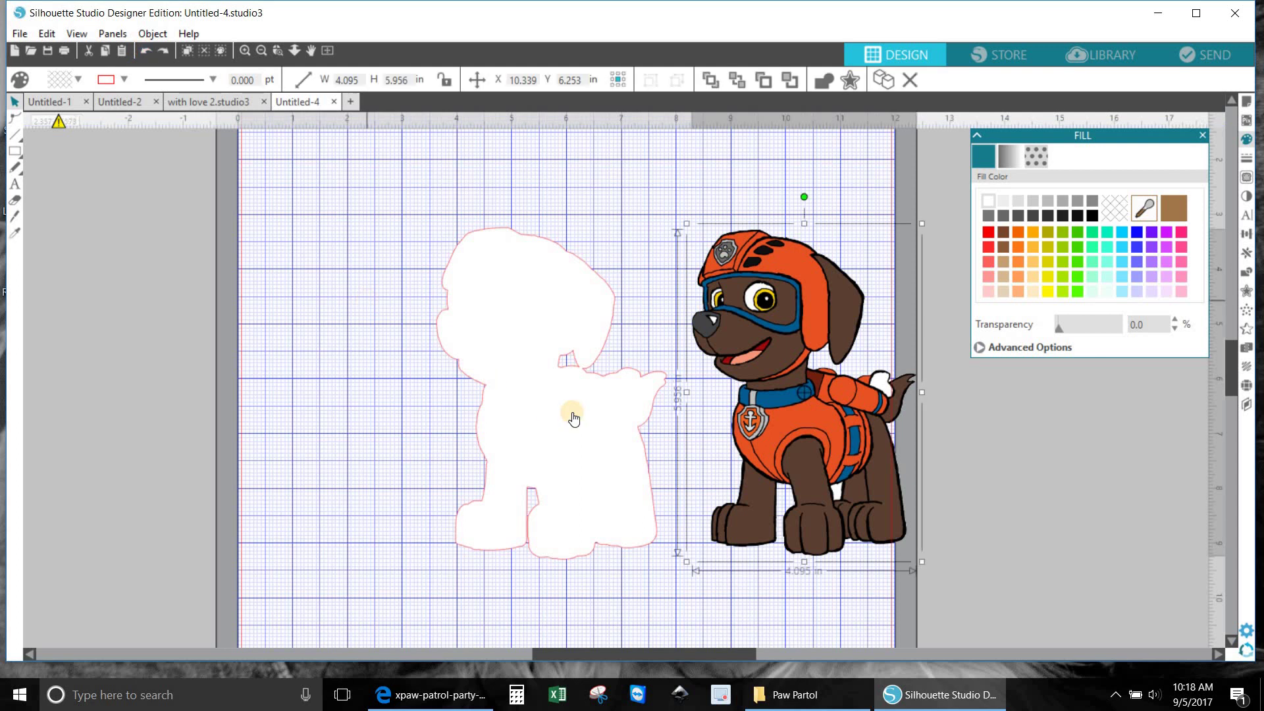
{"action": "left_click", "coordinate": [146, 53]}
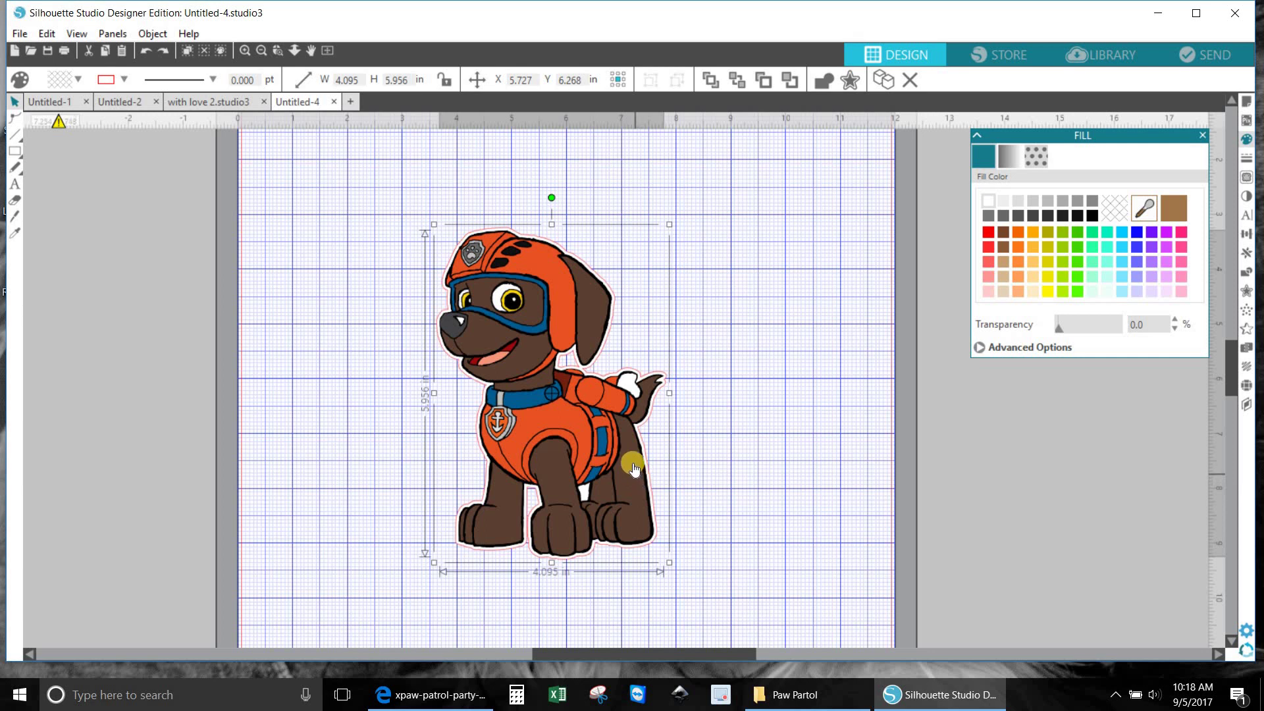
{"action": "left_click_drag", "start_coordinate": [391, 186], "coordinate": [747, 585]}
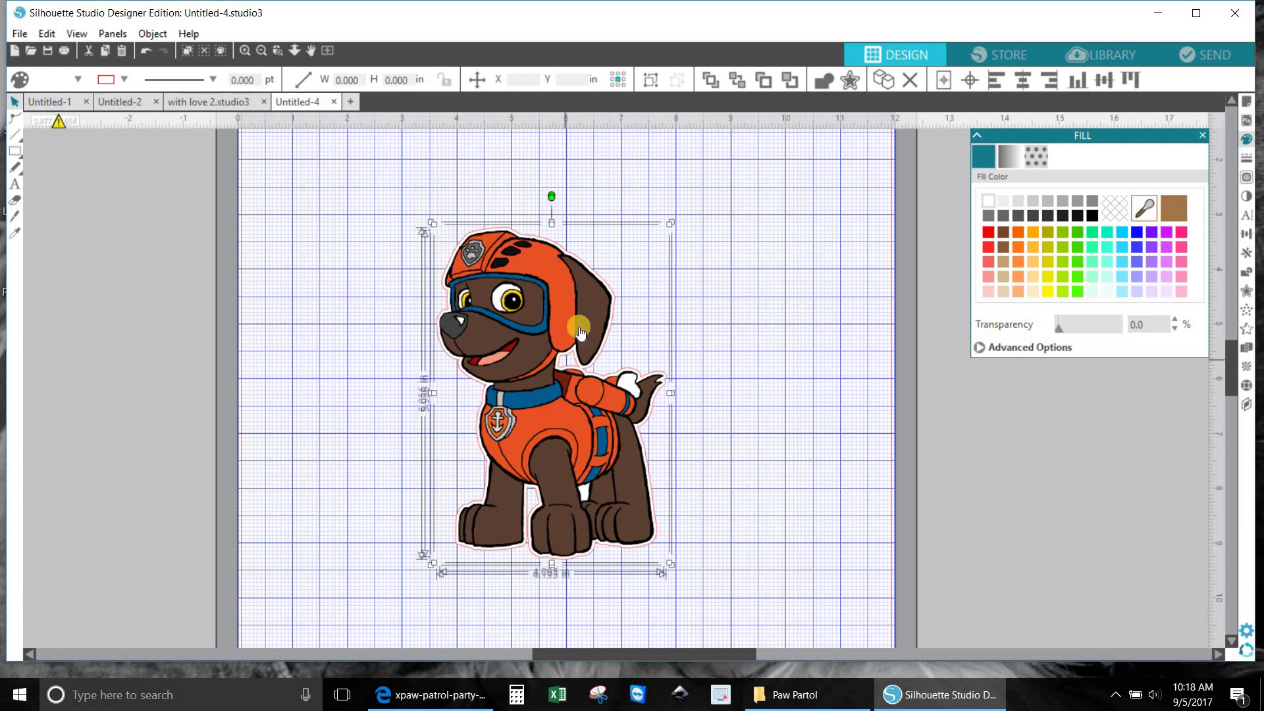
Group the Zuma image with its white offset outline.
{"action": "right_click", "coordinate": [601, 434]}
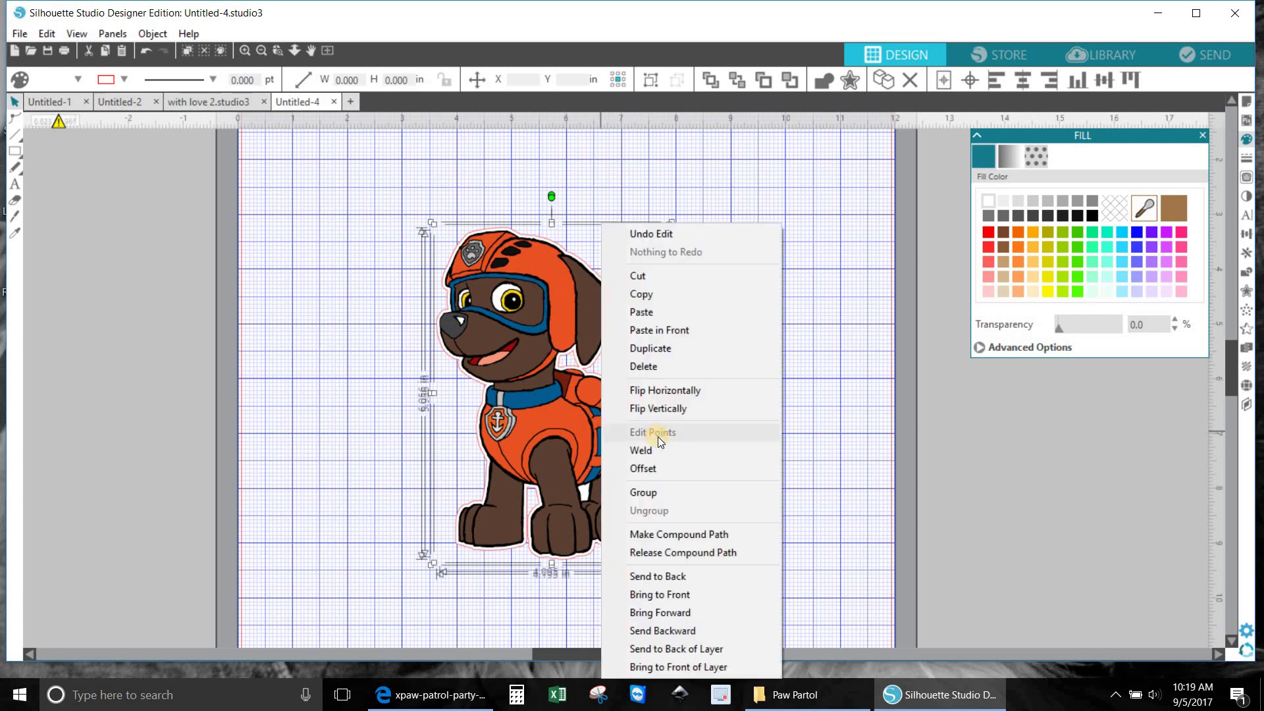
{"action": "left_click", "coordinate": [649, 490]}
{"action": "left_click", "coordinate": [716, 429]}
Nudge the grouped dog slightly up-left and zoom out to see the whole mat.
{"action": "mouse_move", "coordinate": [634, 450]}
{"action": "left_mouse_down"}
{"action": "mouse_move", "coordinate": [959, 465]}
{"action": "mouse_move", "coordinate": [753, 429]}
{"action": "mouse_move", "coordinate": [619, 443]}
{"action": "left_mouse_up"}
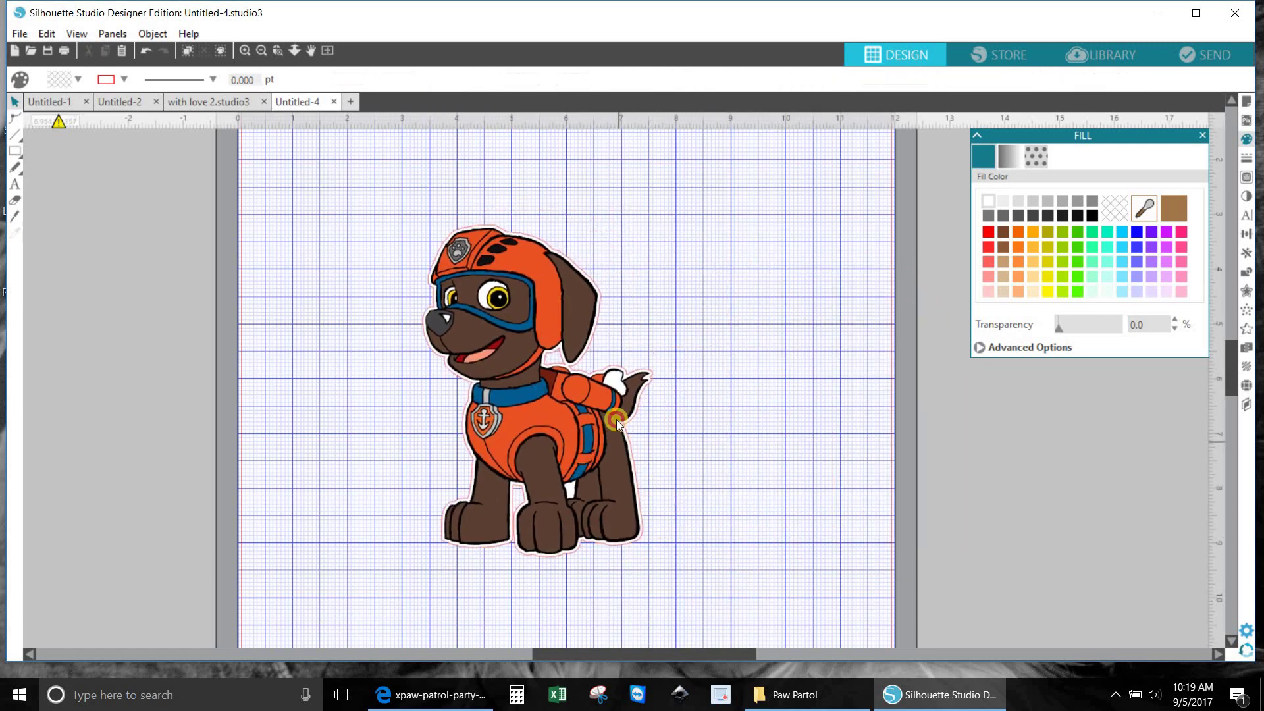
{"action": "left_click", "coordinate": [617, 420]}
{"action": "scroll", "coordinate": [586, 318], "scroll_direction": "up", "scroll_amount": 5}
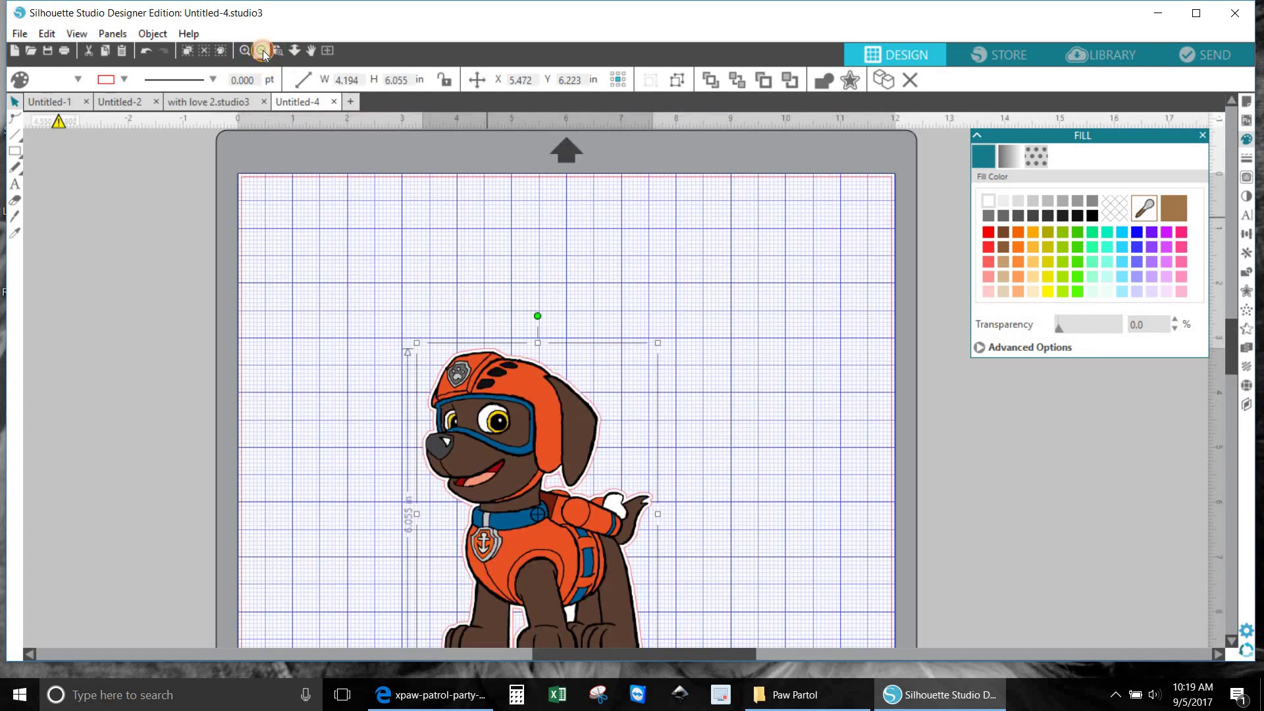
{"action": "left_click", "coordinate": [262, 50]}
{"action": "scroll", "coordinate": [678, 417], "scroll_direction": "down", "scroll_amount": 2}
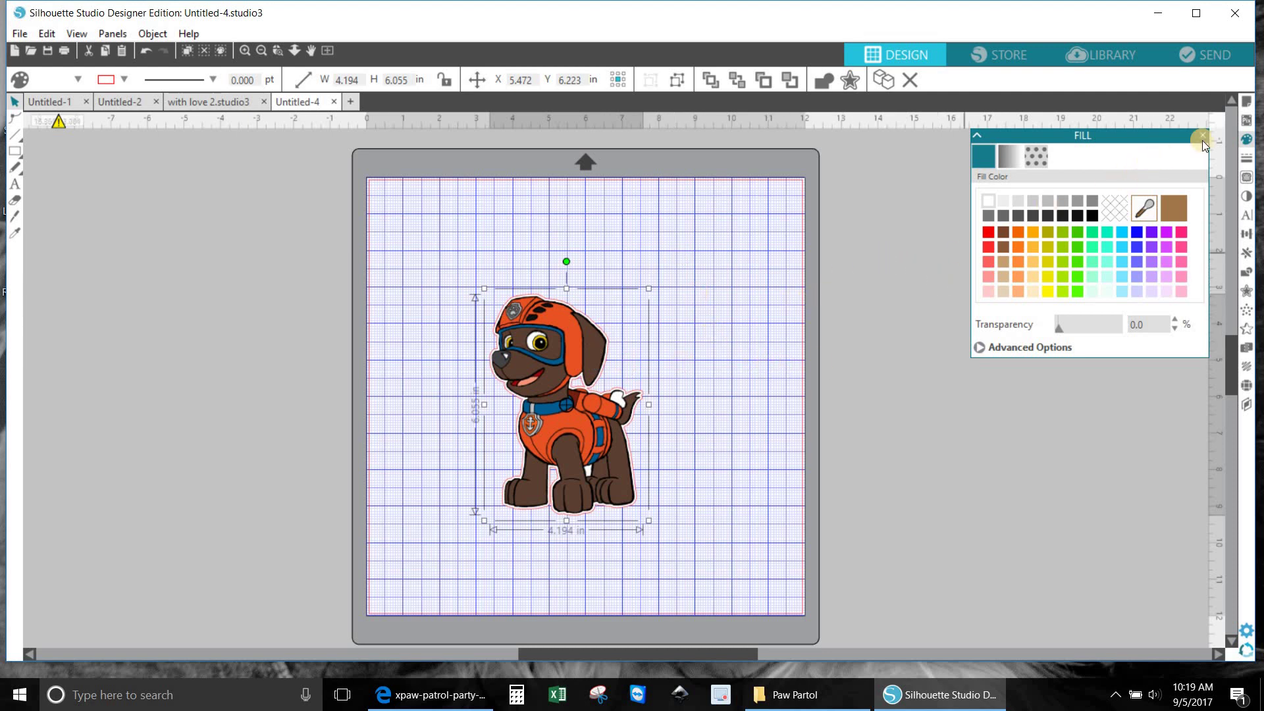
Set the page size to Letter (8.5 × 11 in) and show the registration mark styles.
{"action": "left_click", "coordinate": [1246, 104]}
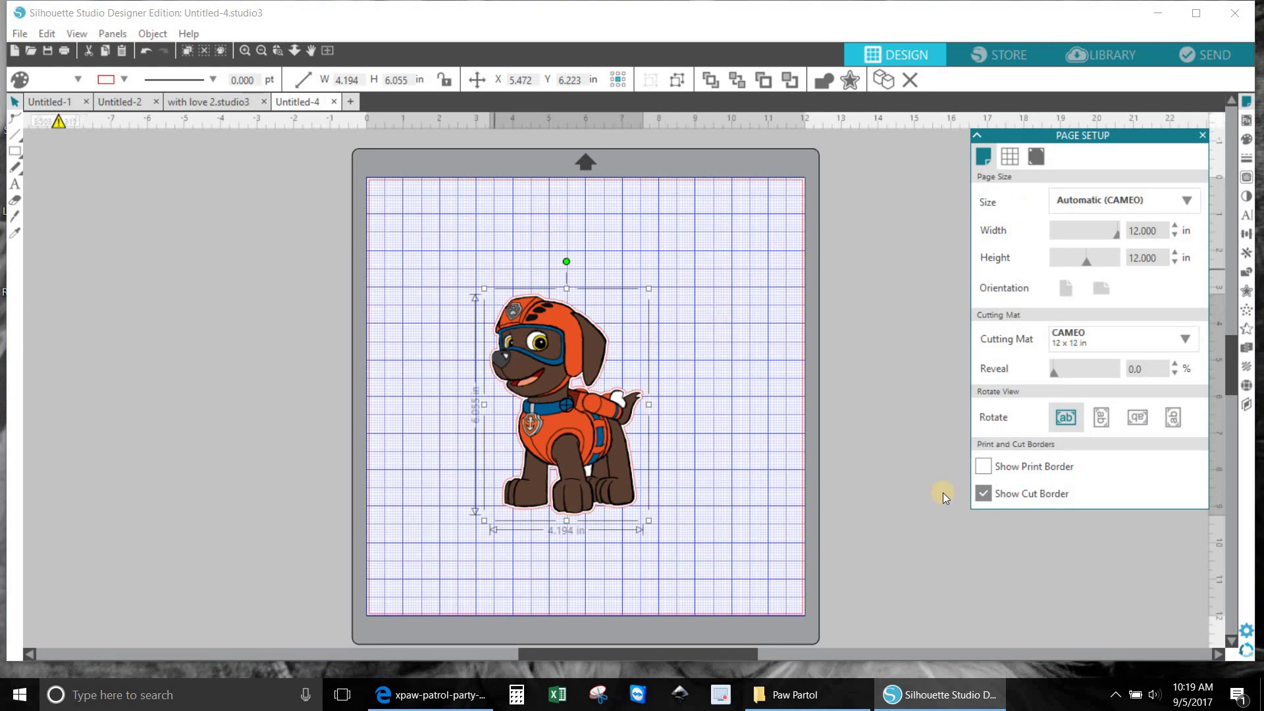
{"action": "left_click", "coordinate": [1108, 204]}
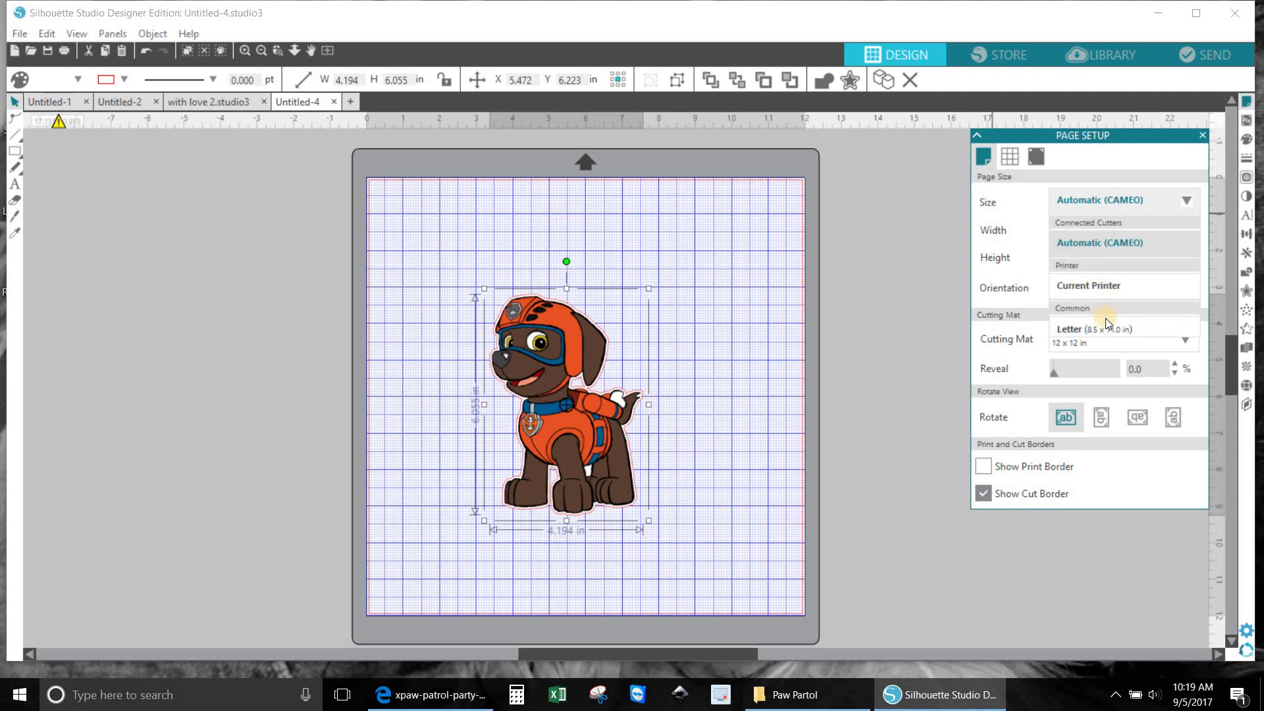
{"action": "left_click", "coordinate": [1104, 326]}
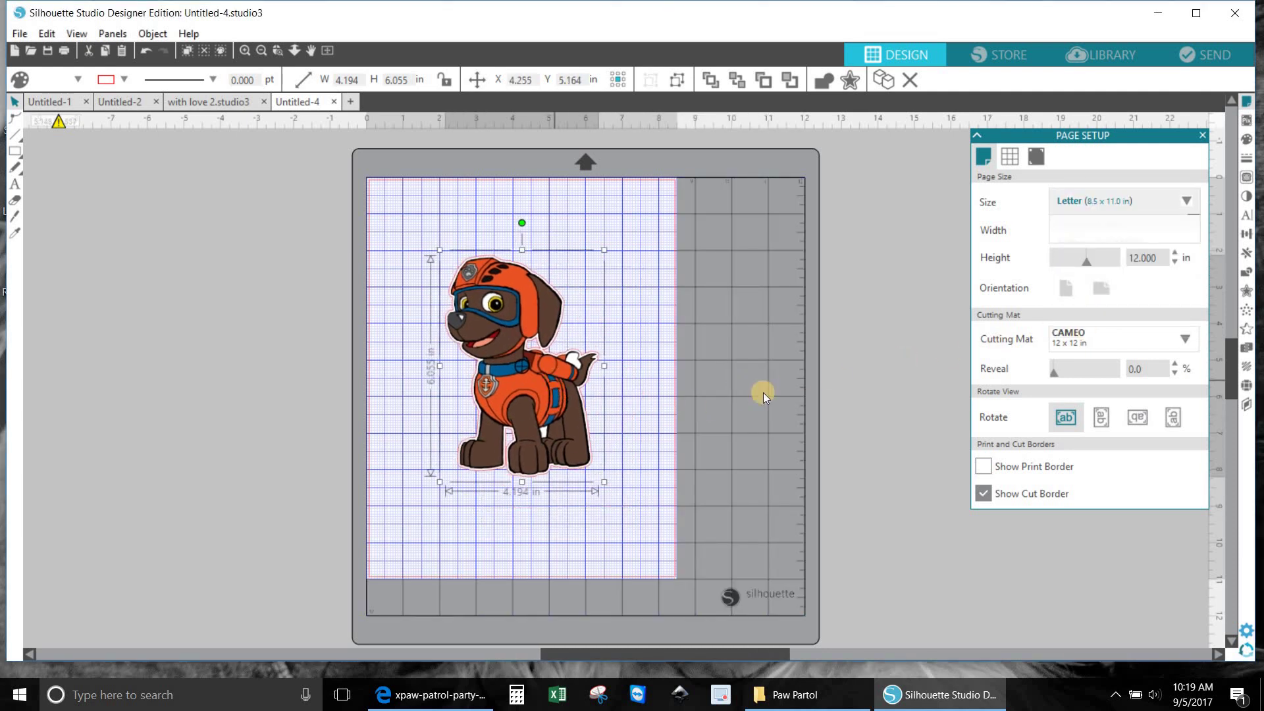
{"action": "left_click", "coordinate": [1036, 157]}
{"action": "left_click", "coordinate": [1107, 196]}
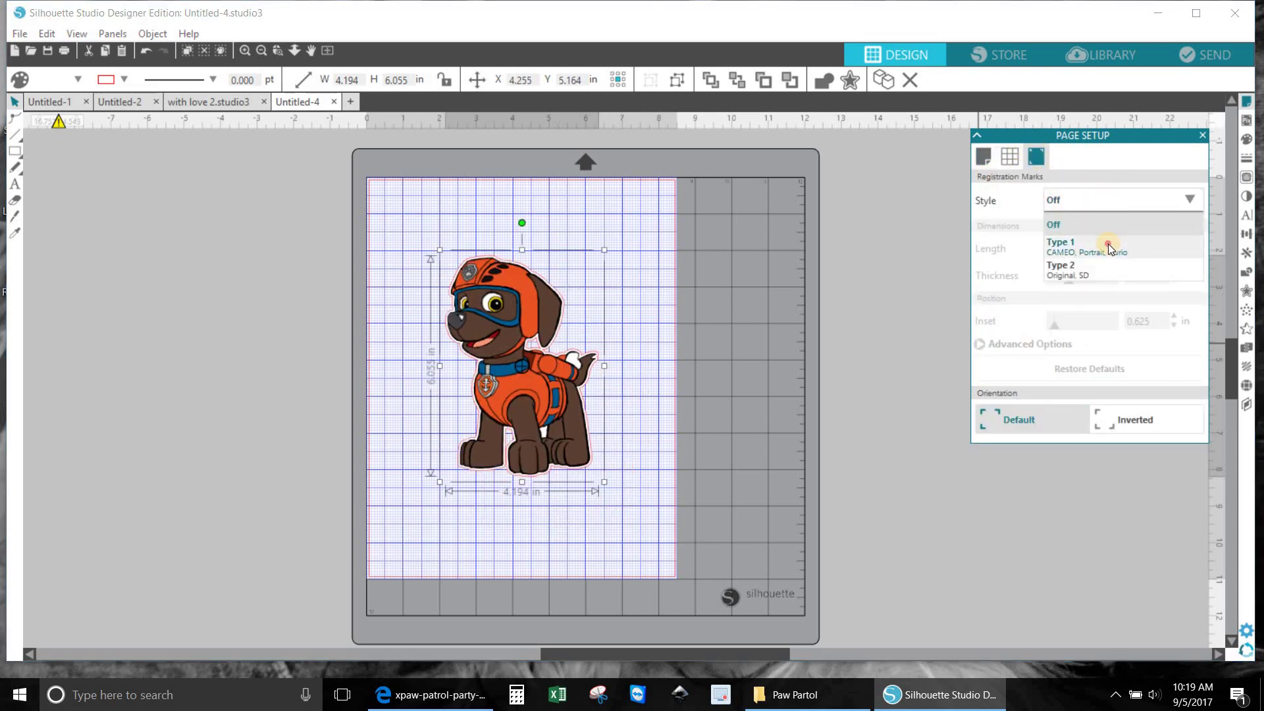
Add Type 1 registration marks with 0.250 in length and 0.394 in inset.
{"action": "left_click", "coordinate": [1108, 243]}
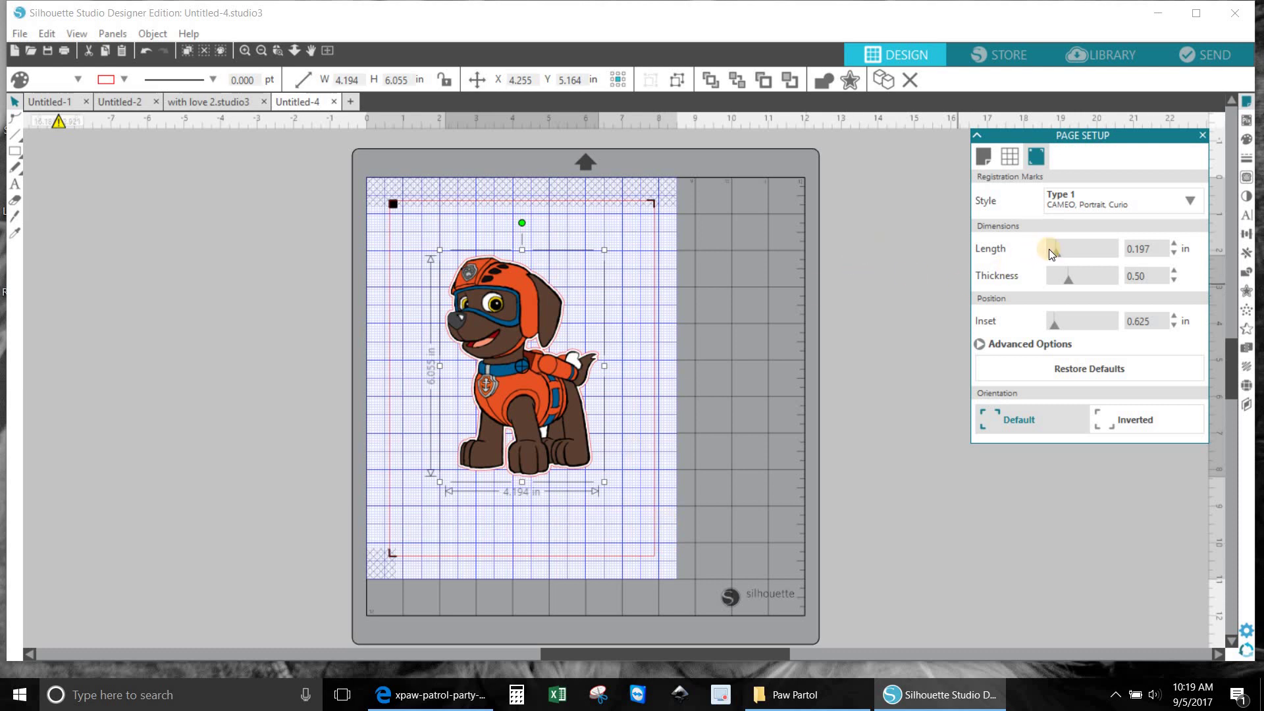
{"action": "left_click_drag", "start_coordinate": [1058, 252], "coordinate": [1042, 251]}
{"action": "left_click_drag", "start_coordinate": [1058, 325], "coordinate": [1014, 323]}
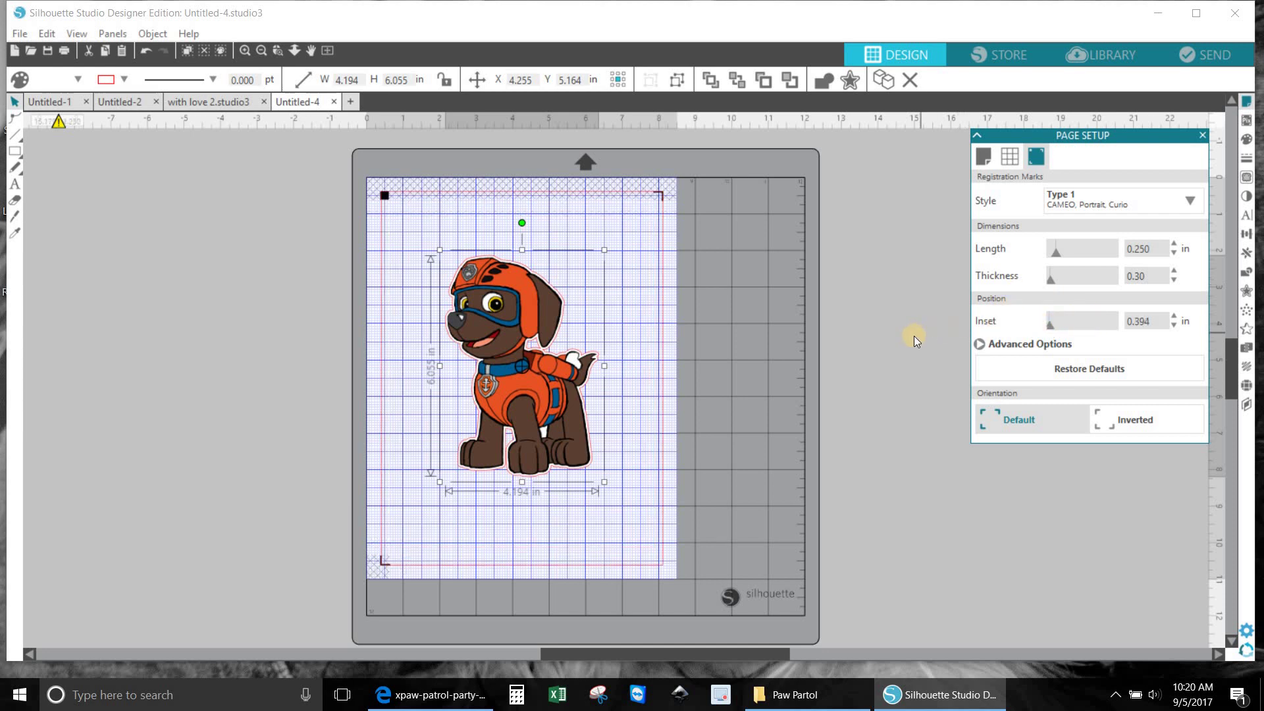
{"action": "left_click", "coordinate": [768, 380]}
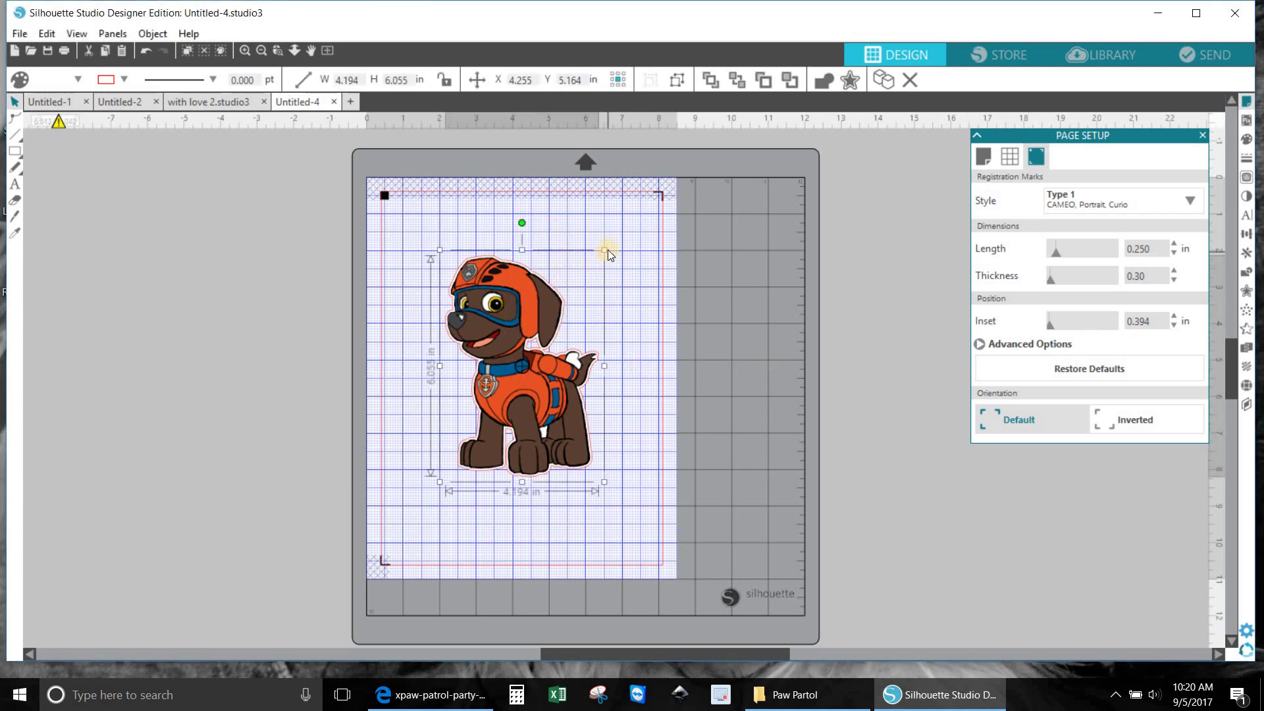
Scale the grouped dog to 6.502 × 9.387 in and position it inside the registration marks.
{"action": "left_click_drag", "start_coordinate": [605, 250], "coordinate": [656, 181]}
{"action": "left_click_drag", "start_coordinate": [561, 300], "coordinate": [526, 362]}
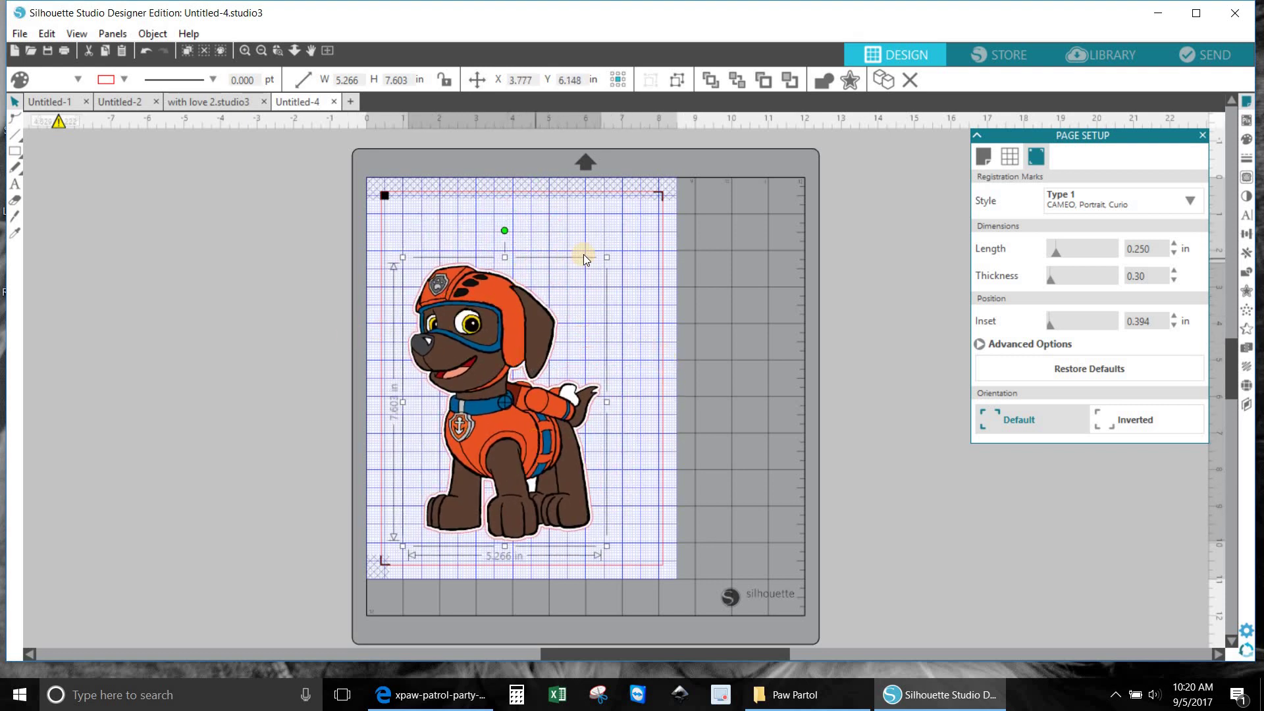
{"action": "left_click_drag", "start_coordinate": [606, 257], "coordinate": [657, 199]}
{"action": "left_click_drag", "start_coordinate": [522, 321], "coordinate": [519, 331]}
{"action": "left_click_drag", "start_coordinate": [639, 218], "coordinate": [651, 204]}
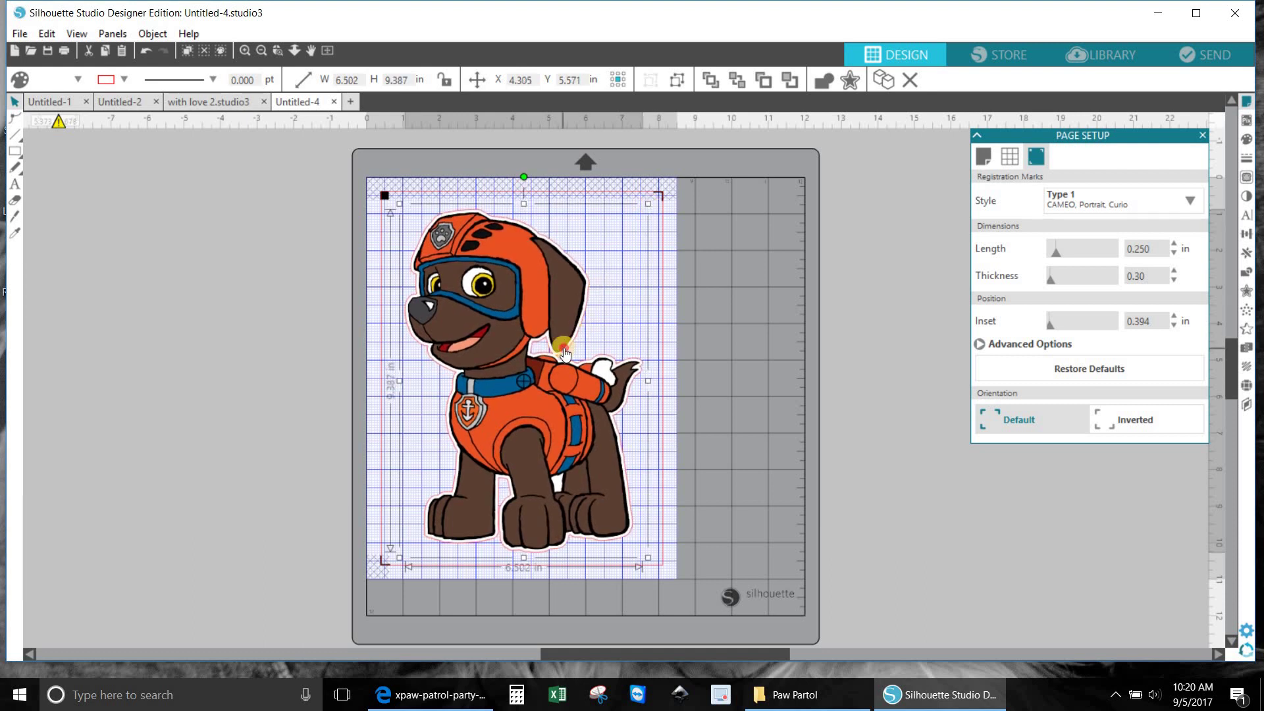
{"action": "left_click_drag", "start_coordinate": [564, 350], "coordinate": [562, 351]}
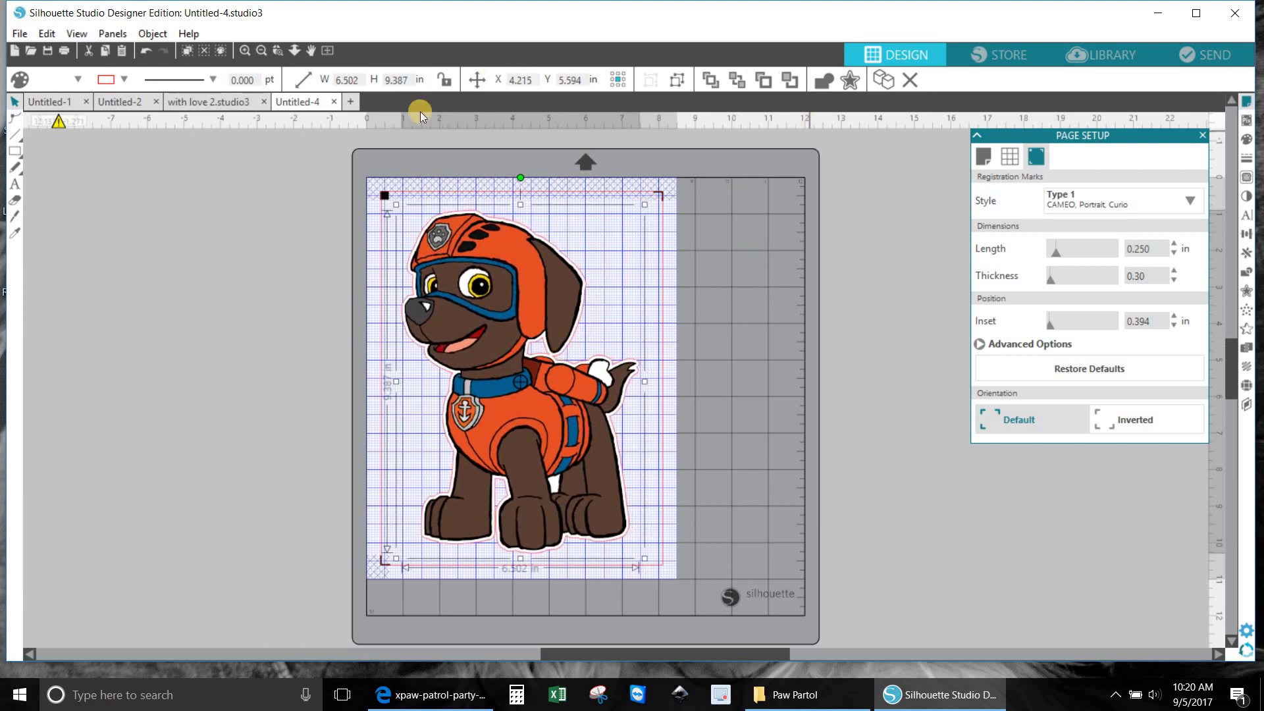
{"action": "left_click", "coordinate": [445, 80]}
Choose Cardstock, Textured - Heavy (80lb) as the cut material in Send settings.
{"action": "left_click", "coordinate": [1223, 55]}
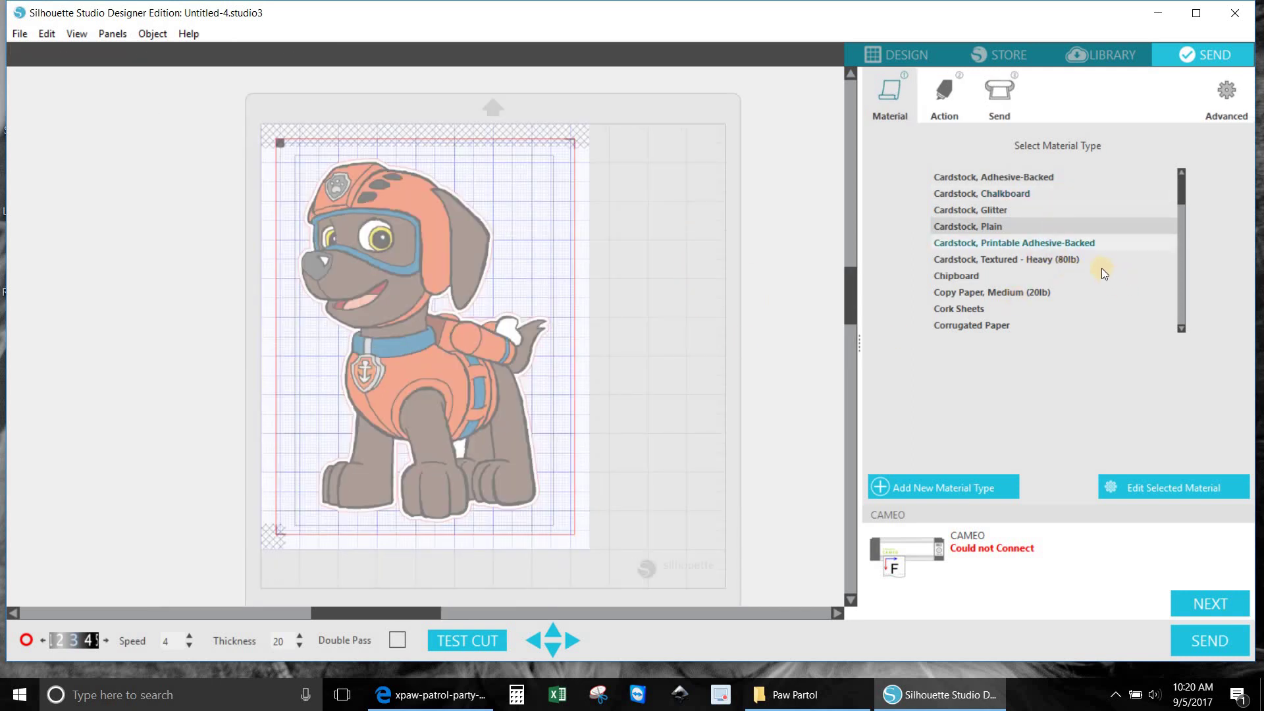
{"action": "left_click", "coordinate": [1068, 260]}
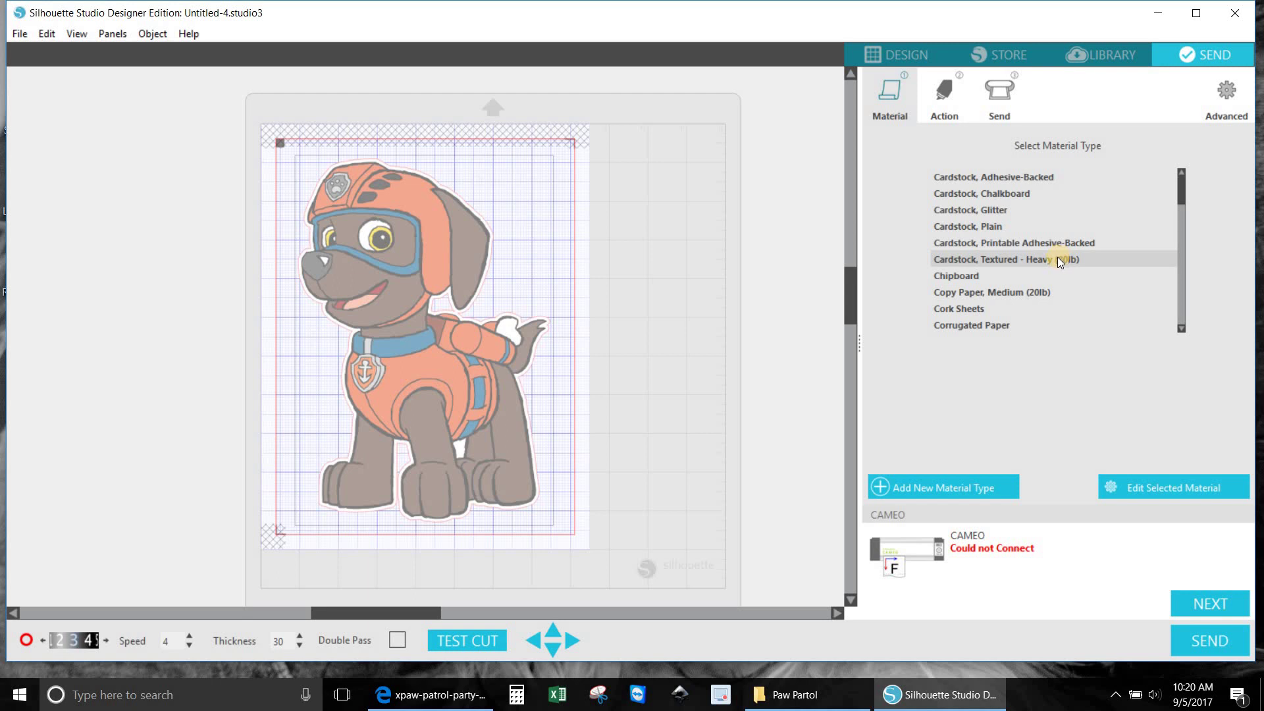
{"action": "left_click", "coordinate": [1200, 602]}
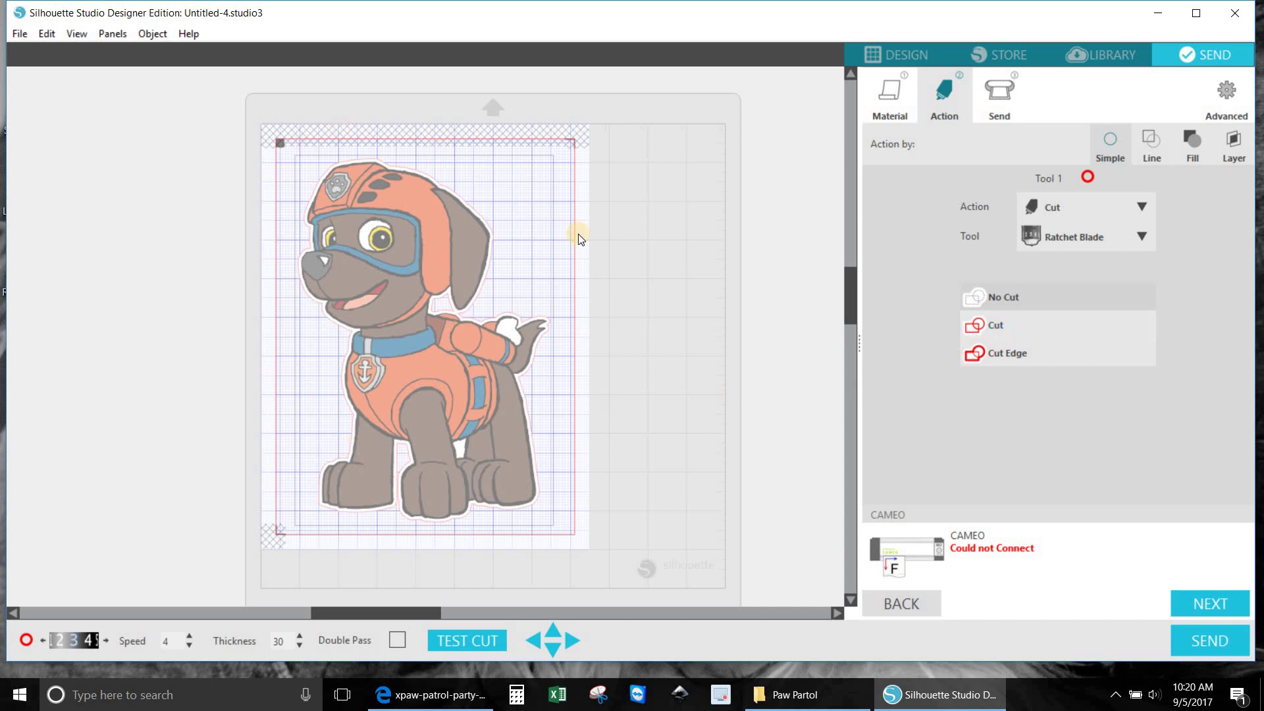
Set the dog to Cut Edge with thickness 33 and double pass enabled.
{"action": "left_click", "coordinate": [425, 272]}
{"action": "left_click", "coordinate": [997, 326]}
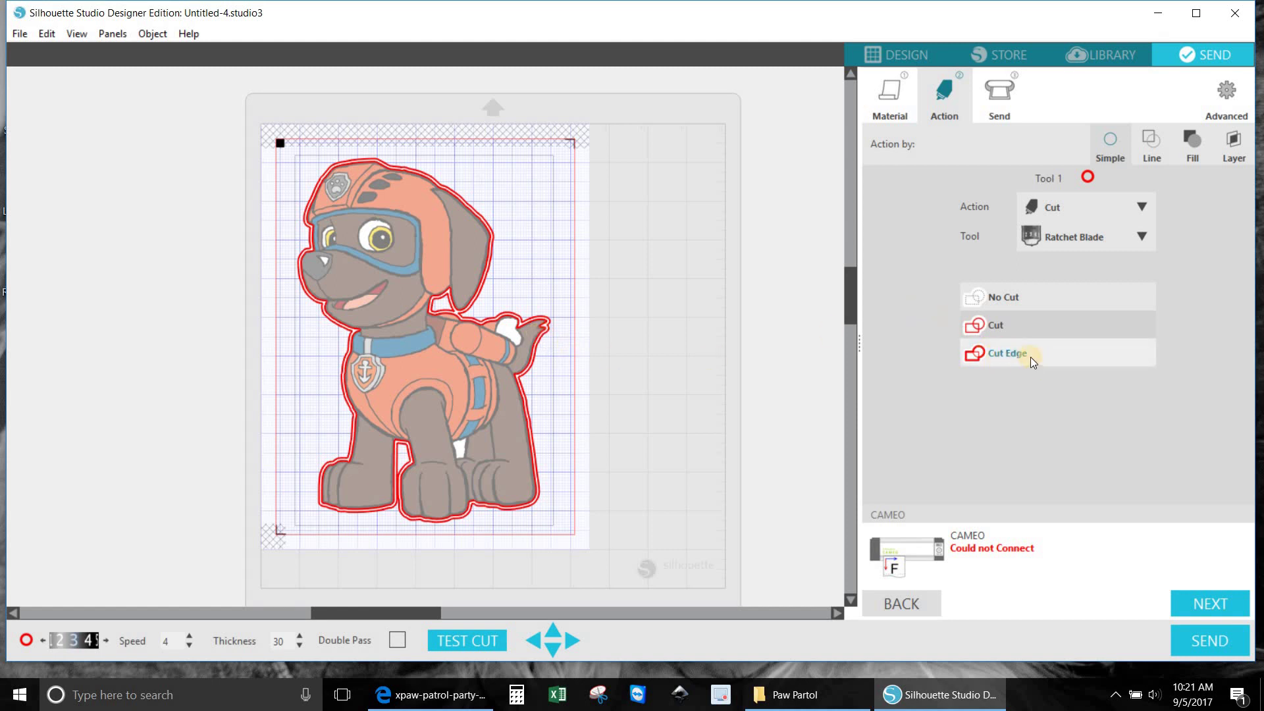
{"action": "left_click", "coordinate": [1006, 354]}
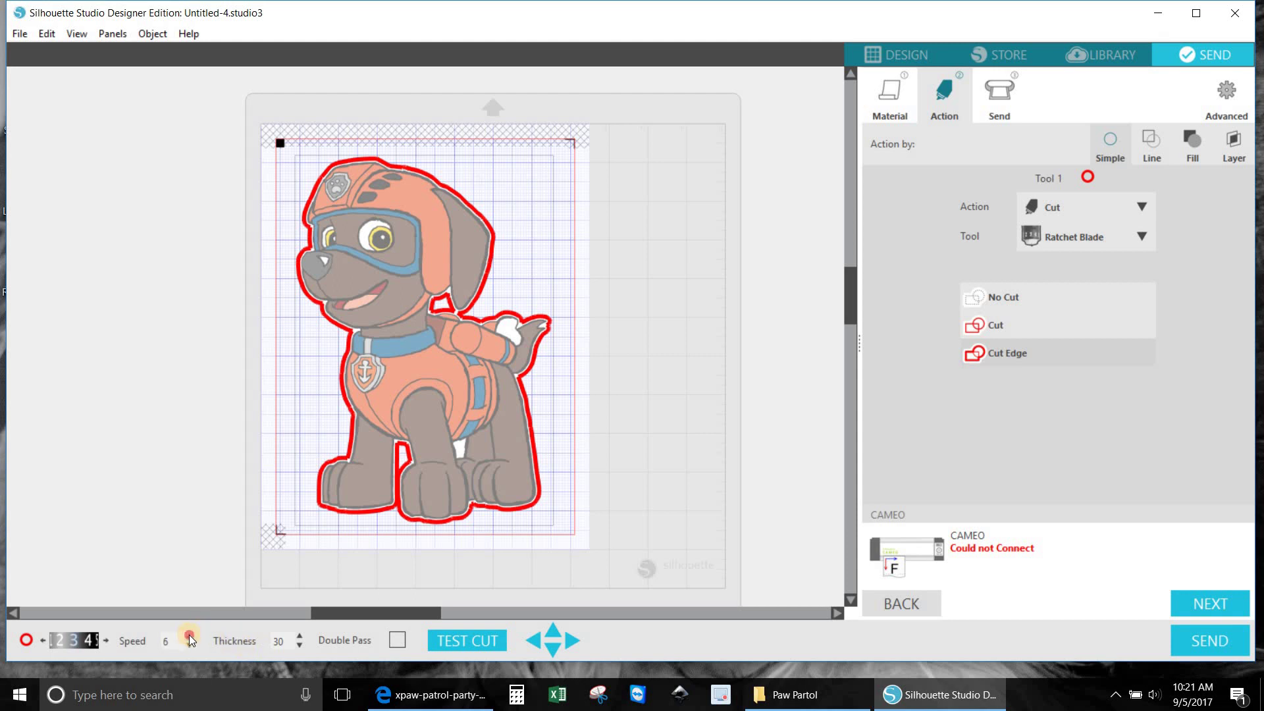
{"action": "left_click", "coordinate": [299, 636]}
{"action": "left_click", "coordinate": [299, 636]}
{"action": "left_click", "coordinate": [300, 635]}
{"action": "left_click", "coordinate": [398, 640]}
Go back to the Design workspace showing the bordered dog on the Letter page.
{"action": "left_click", "coordinate": [908, 56]}
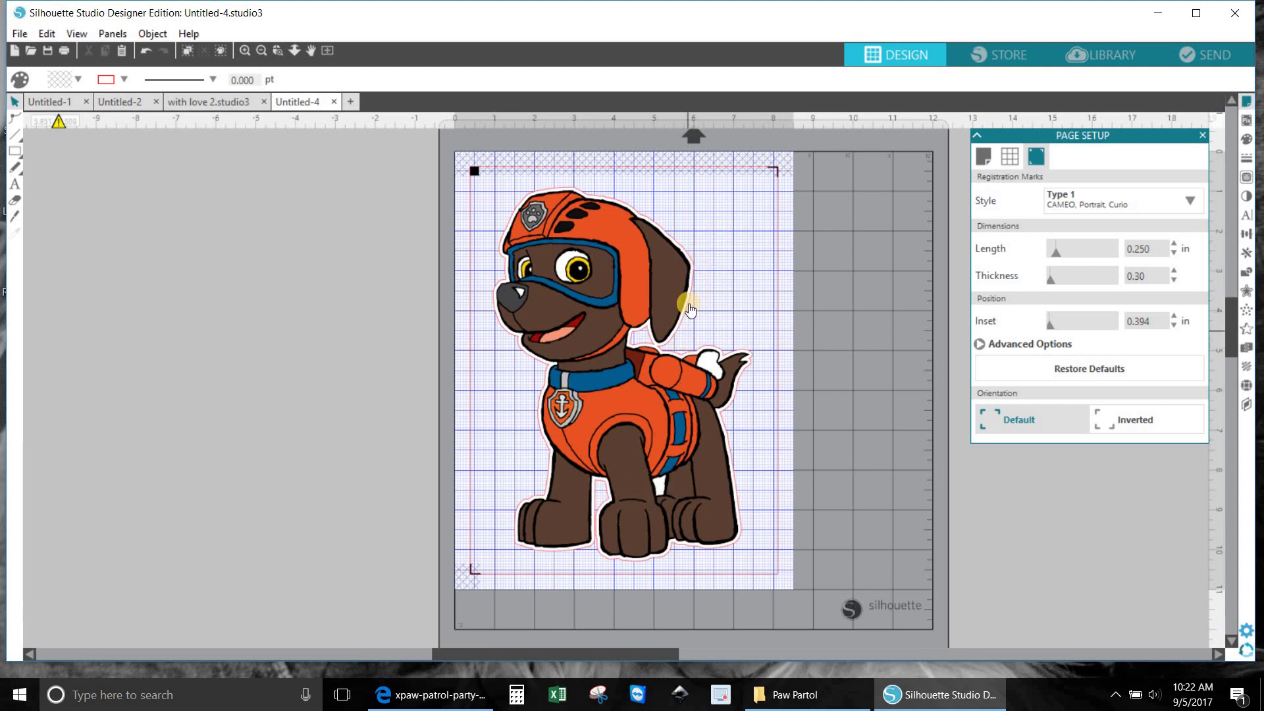
{"action": "left_click", "coordinate": [198, 357]}
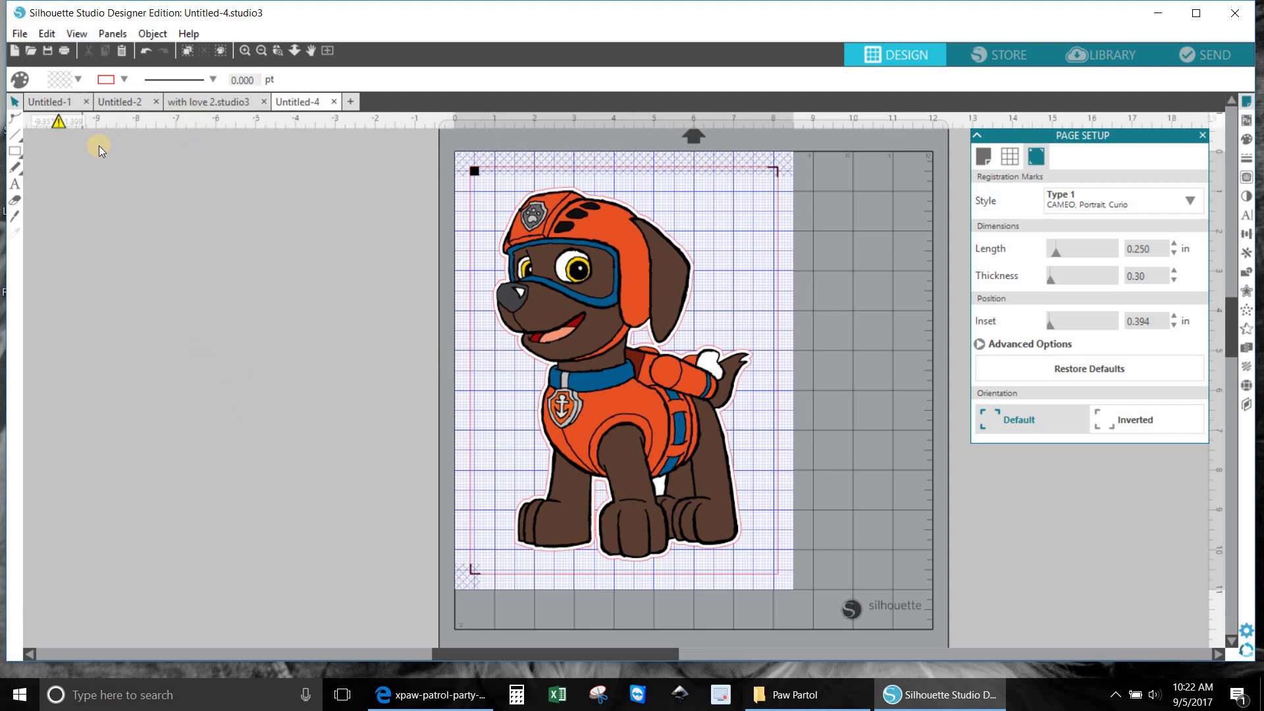